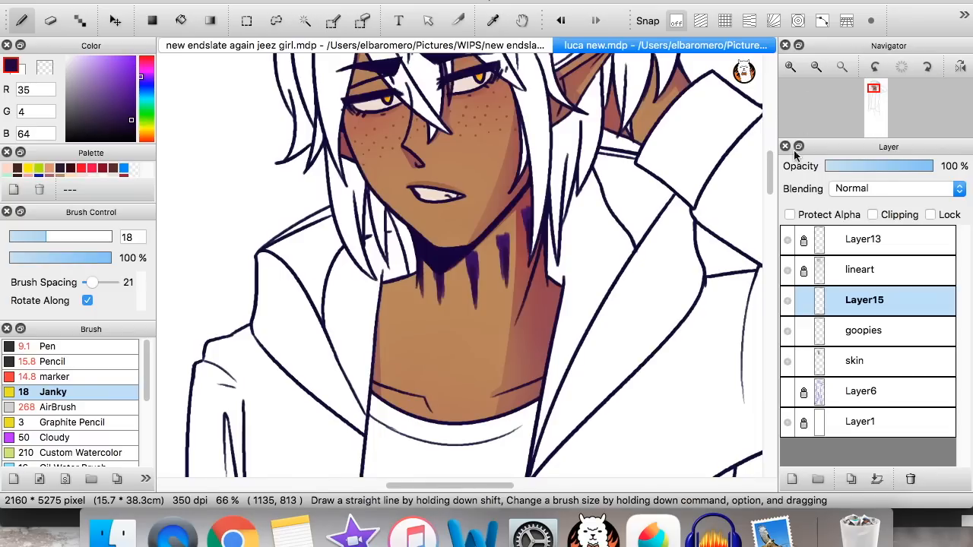
Switch to the luca new.mdp drawing and ready the Bucket tool with the blue Filler palette colour (0, 18, 180)
scroll(769, 161, up, 5)
scroll(769, 162, down, 3)
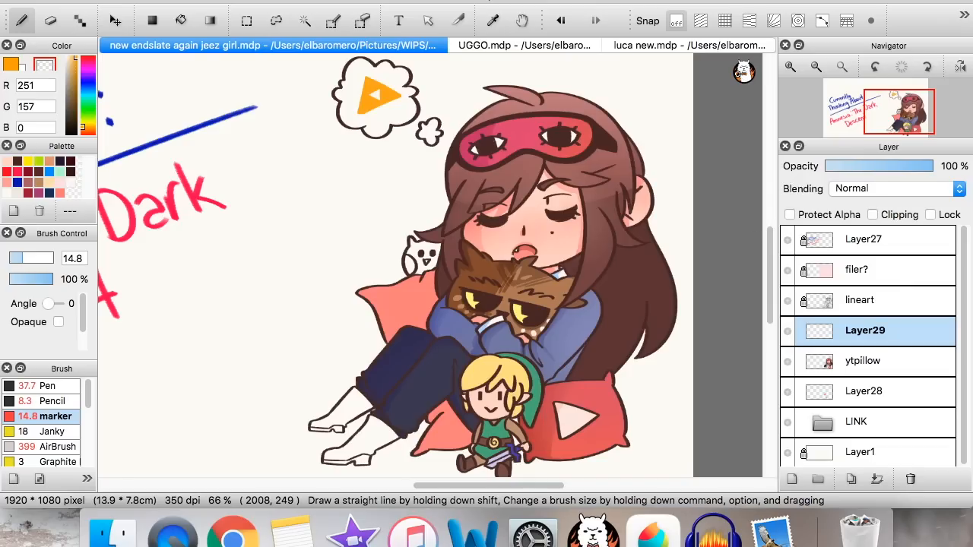
click(733, 44)
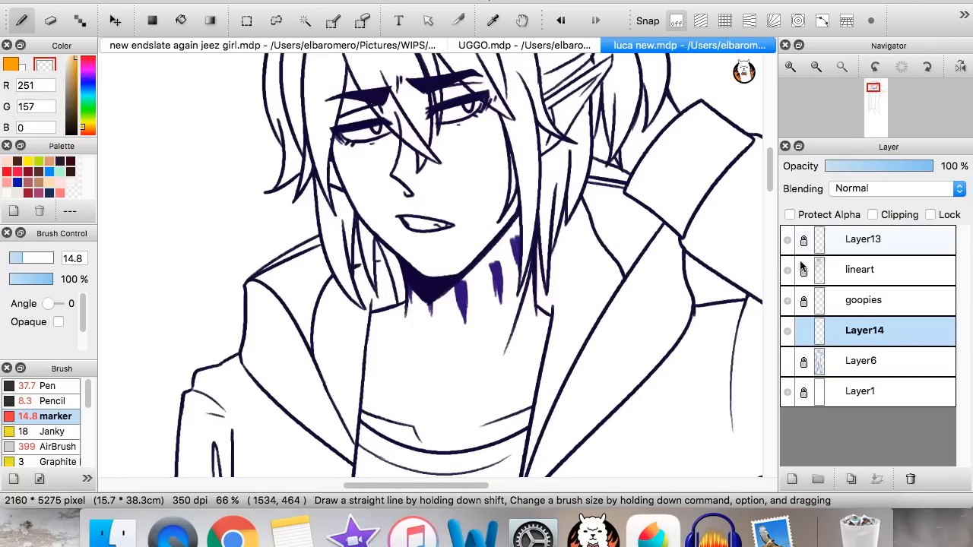
scroll(770, 163, up, 2)
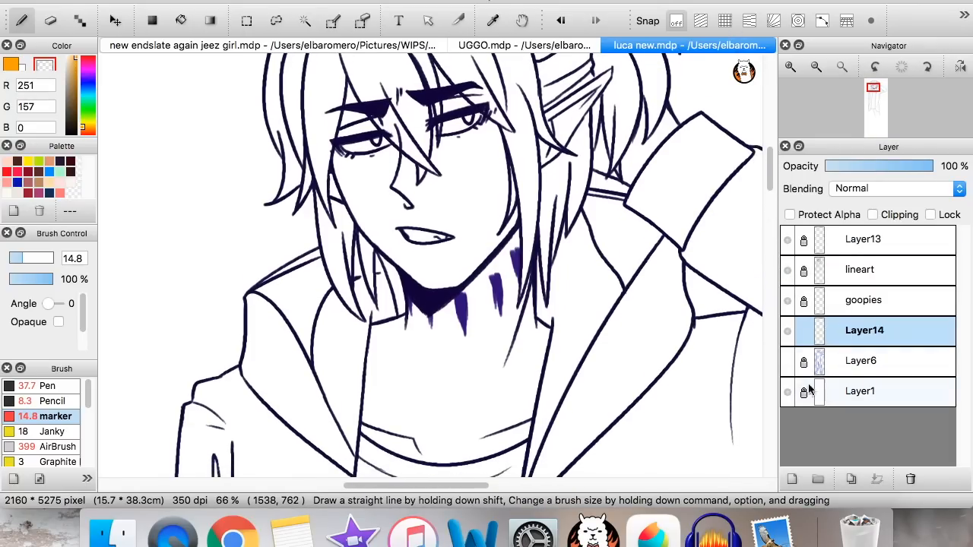
click(17, 182)
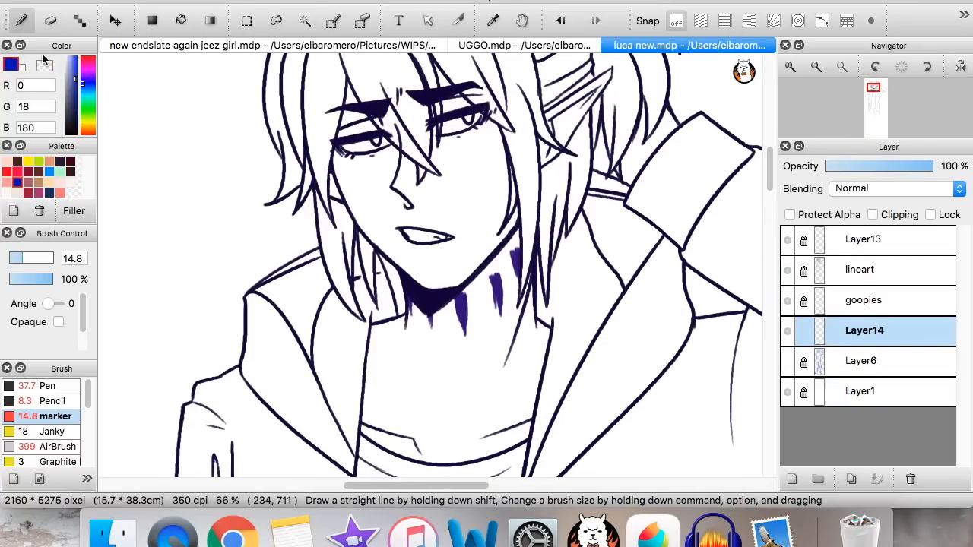
click(181, 20)
Try to fill the neck and face with blue on Layer14 while the goopies layer is visible
click(498, 344)
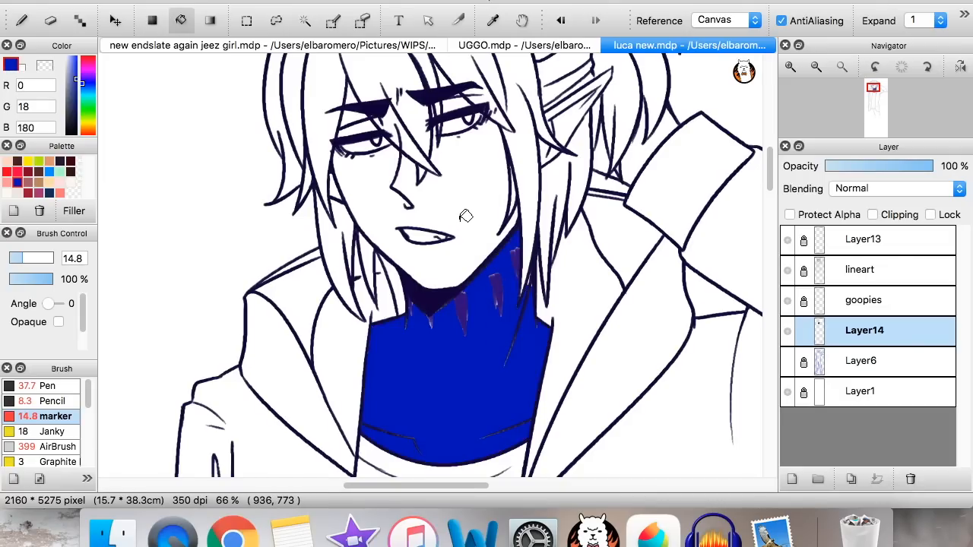
click(465, 216)
click(573, 46)
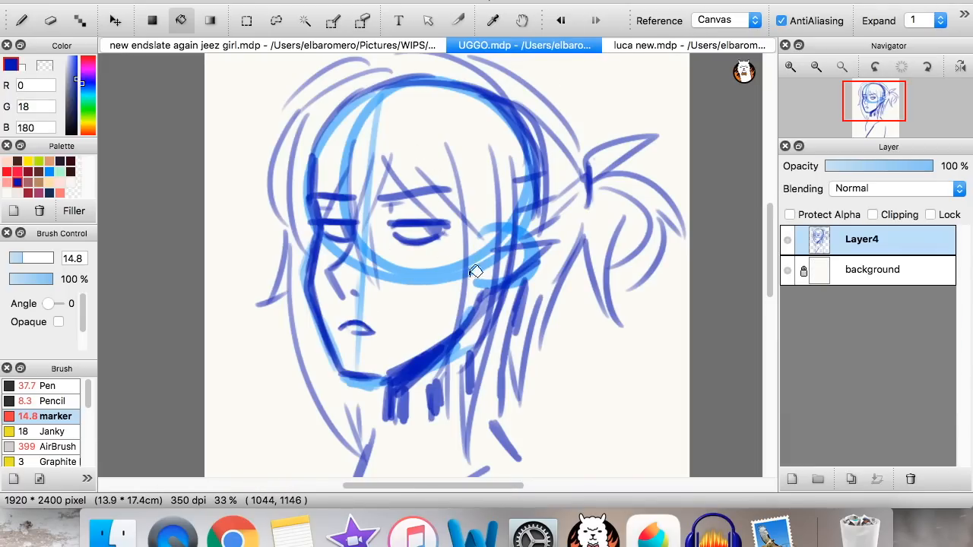
click(655, 46)
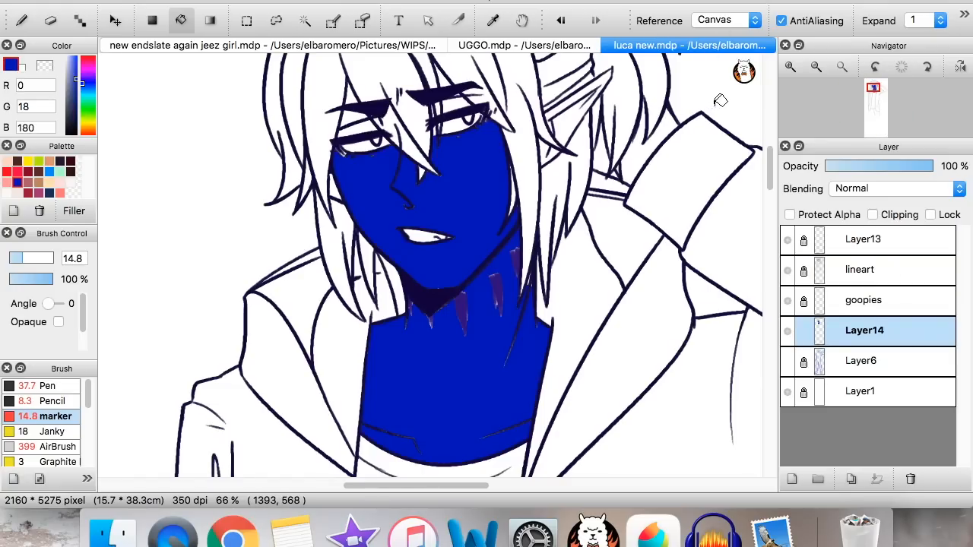
key(super+z)
key(super+z)
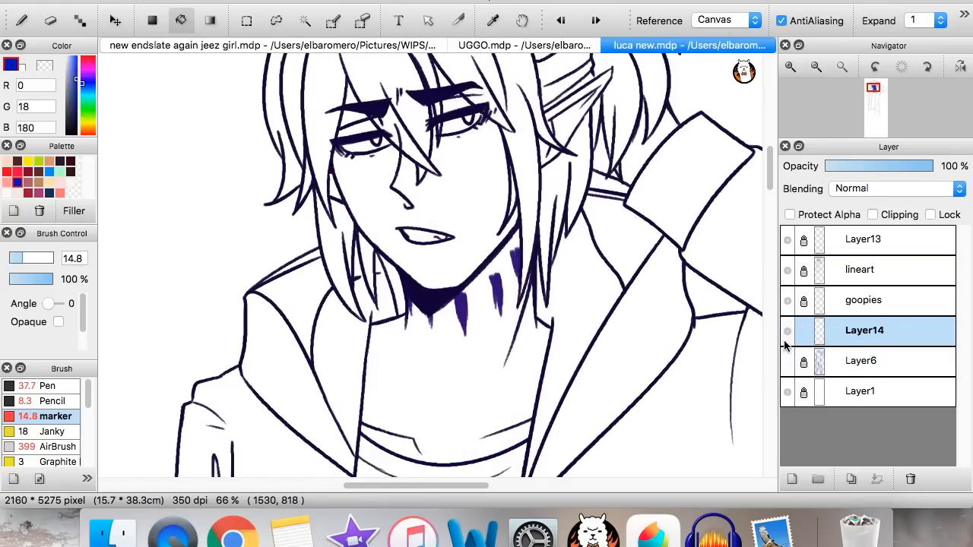
Hide the goopies layer and fill the neck, face and pointed ear with the blue filler colour on Layer14
click(787, 301)
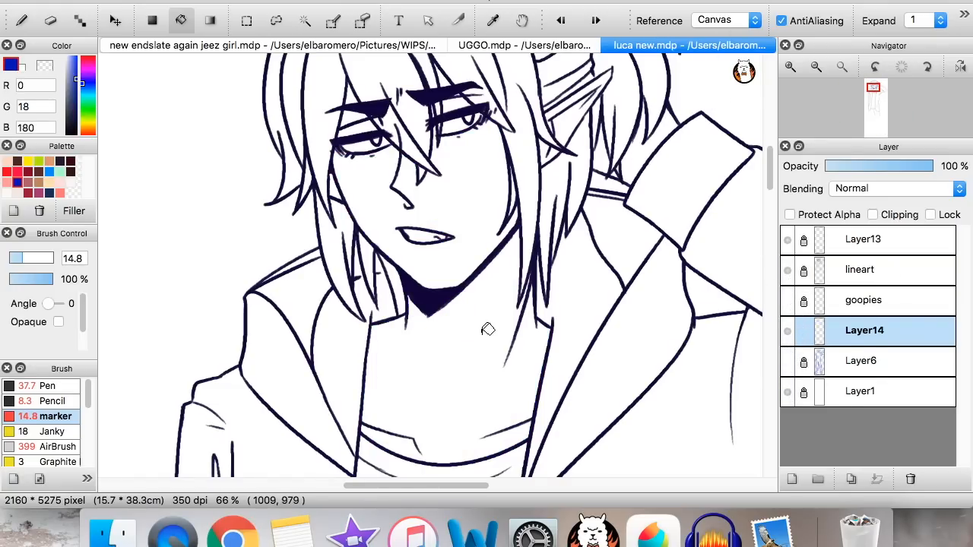
click(488, 329)
click(448, 213)
click(579, 117)
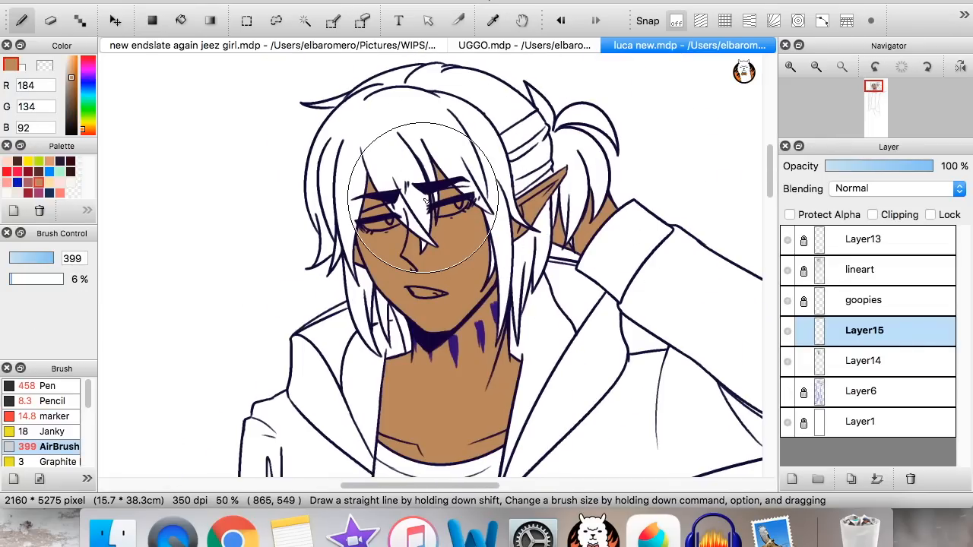
Airbrush a soft red blush (255, 0, 73) at size 292 and 6% opacity on the cheek beneath the character's left-hand eye on Layer15
click(790, 68)
click(790, 68)
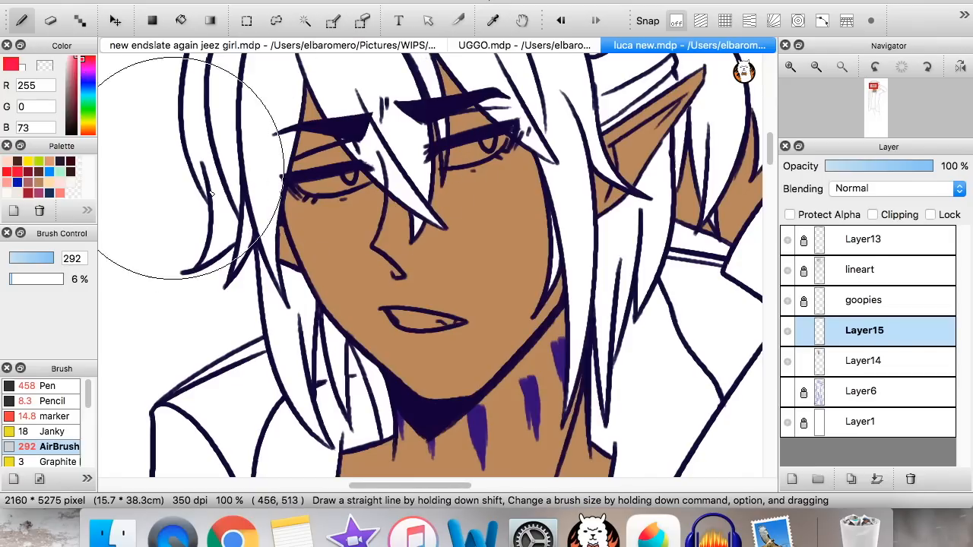
mouse_move(301, 211)
mouse_down()
mouse_move(360, 256)
mouse_move(311, 200)
mouse_move(228, 174)
mouse_move(261, 185)
mouse_up()
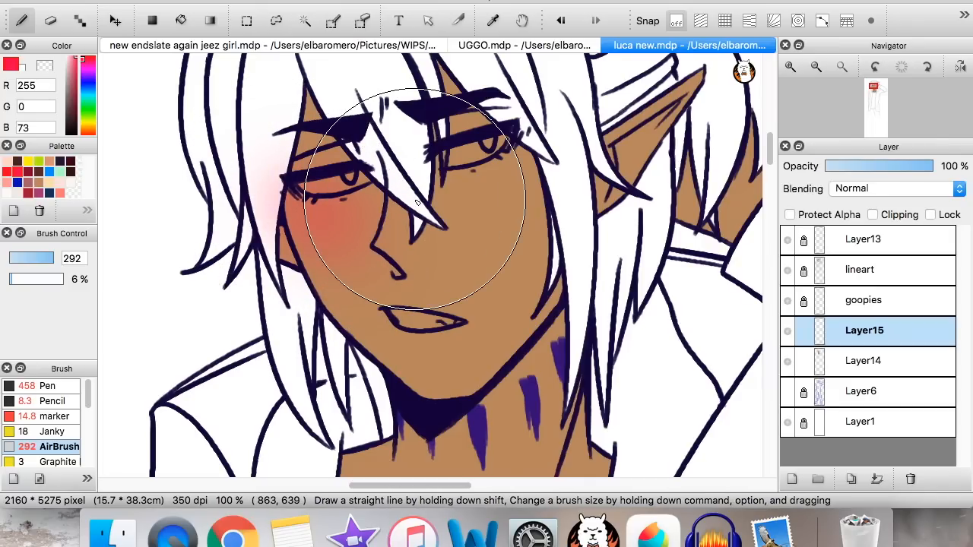
Rename the filled skin-tone layer Layer14 as skin and the blush layer Layer15 as bolush
click(862, 359)
double_click(862, 359)
text(skin)
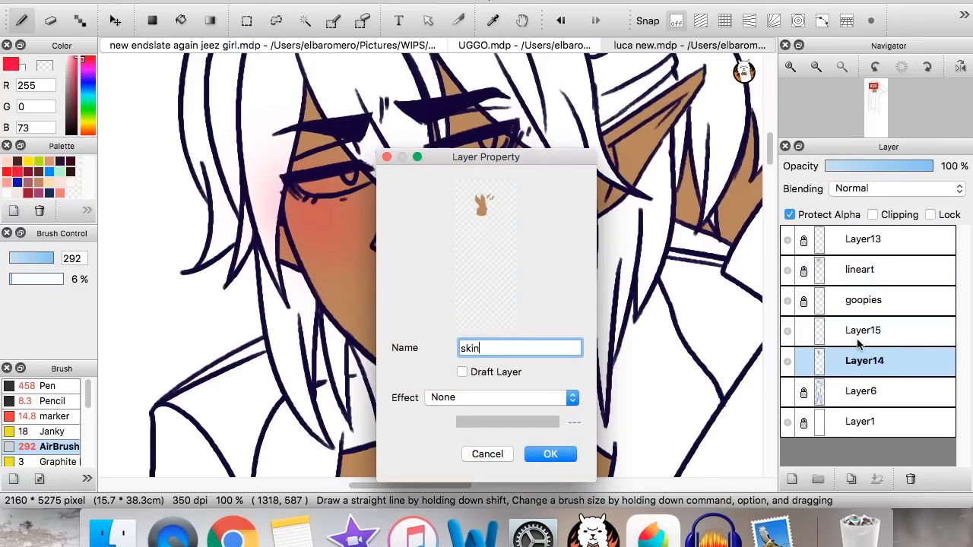
key(Return)
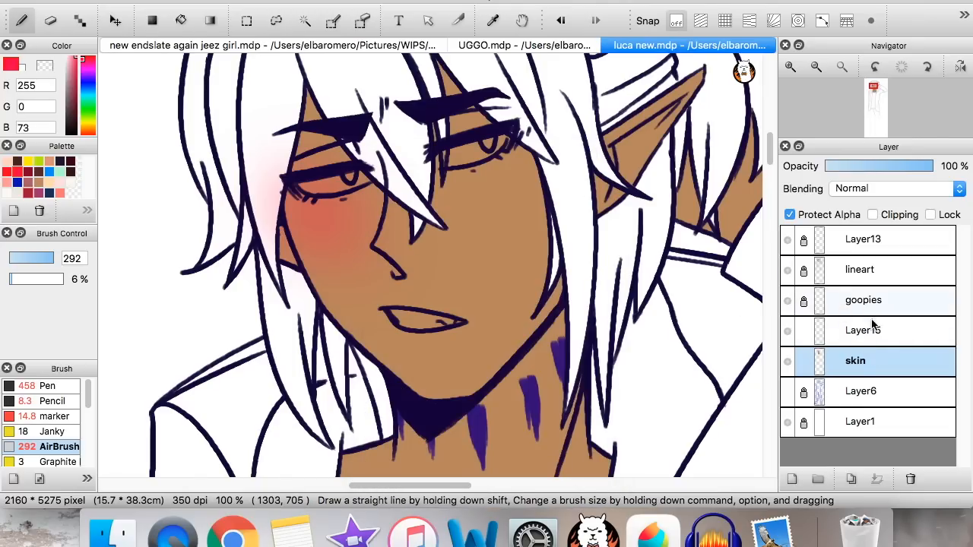
double_click(874, 330)
text(bolush)
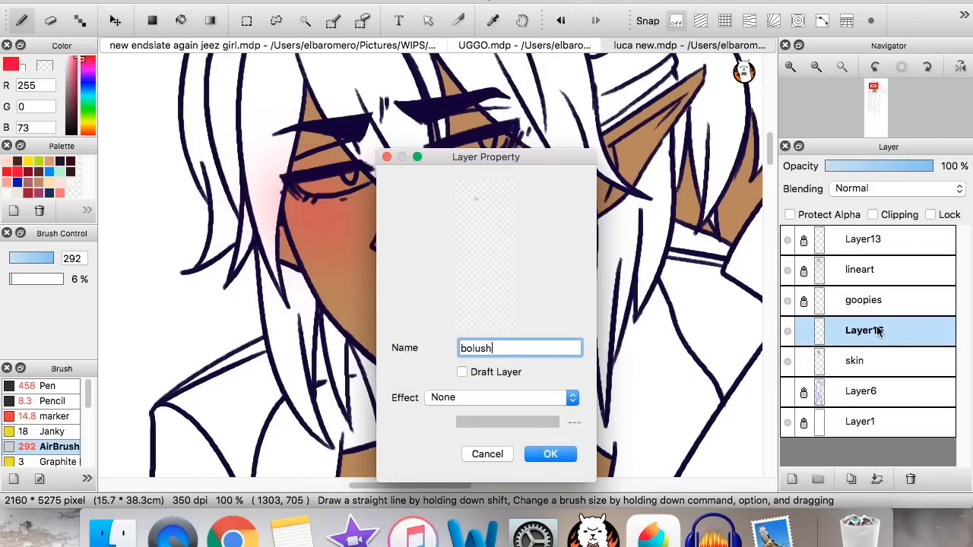
key(Return)
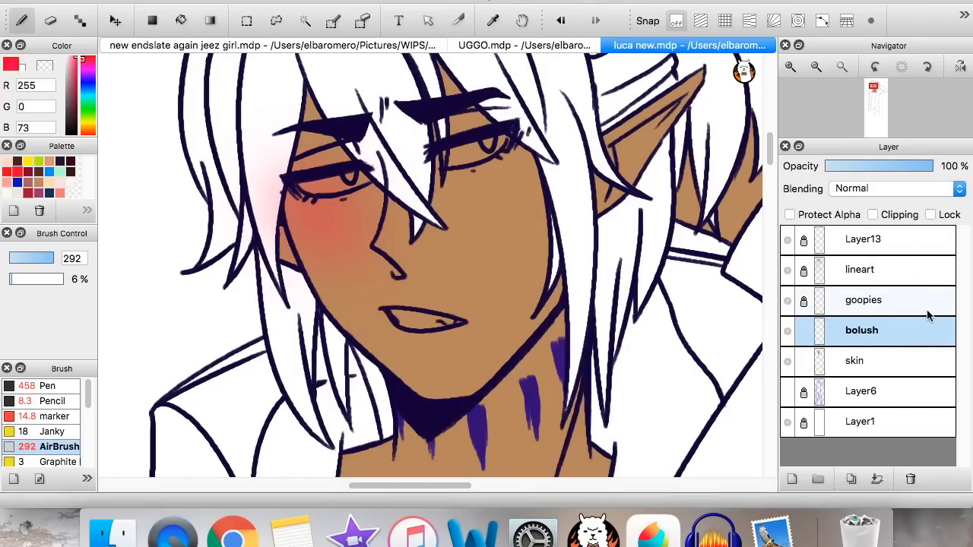
Clip the bolush layer to the skin layer so the blush stays inside the filled skin
click(905, 217)
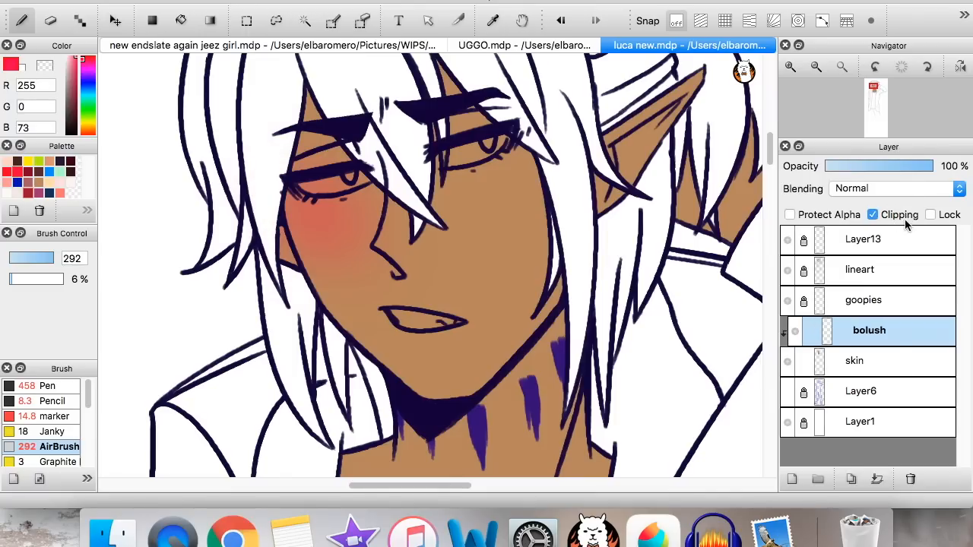
click(896, 215)
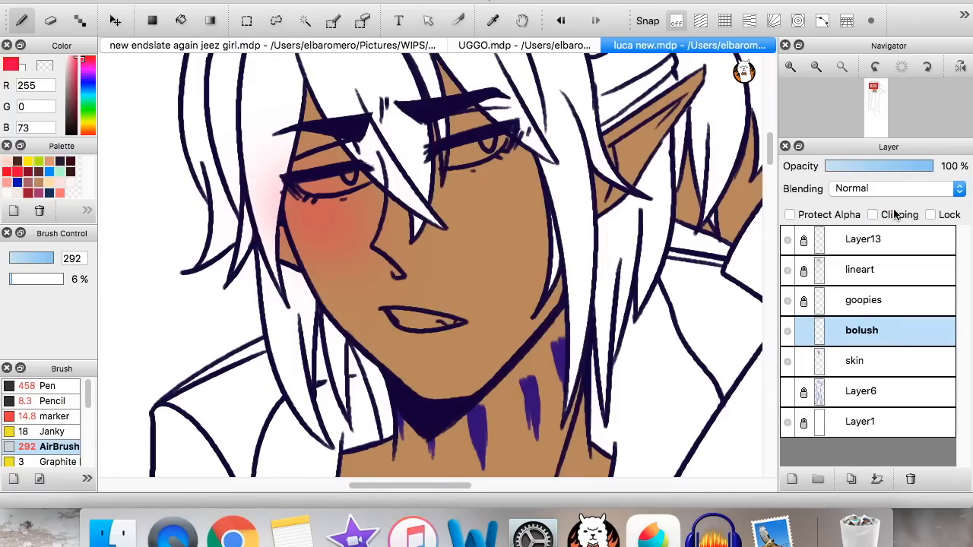
click(790, 67)
click(790, 66)
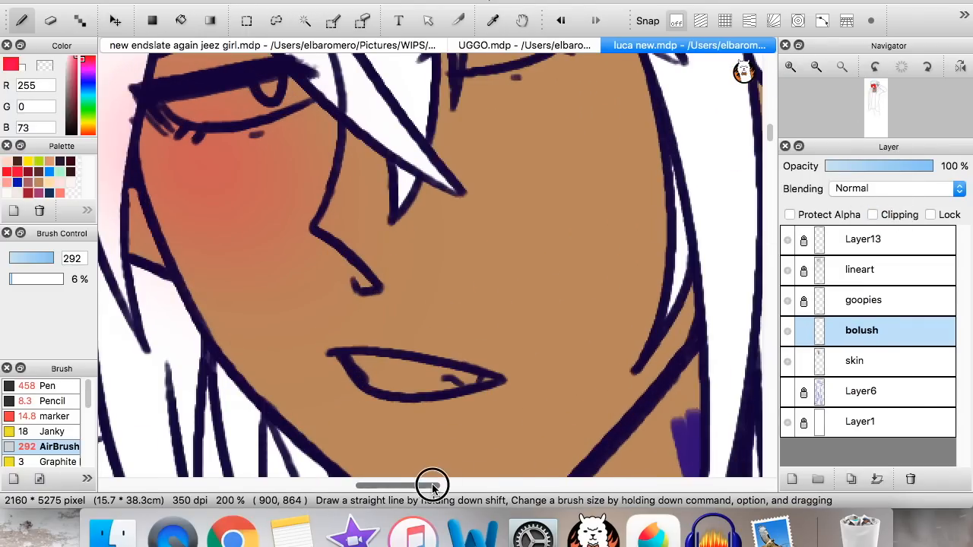
drag(430, 484, 403, 486)
scroll(765, 135, up, 5)
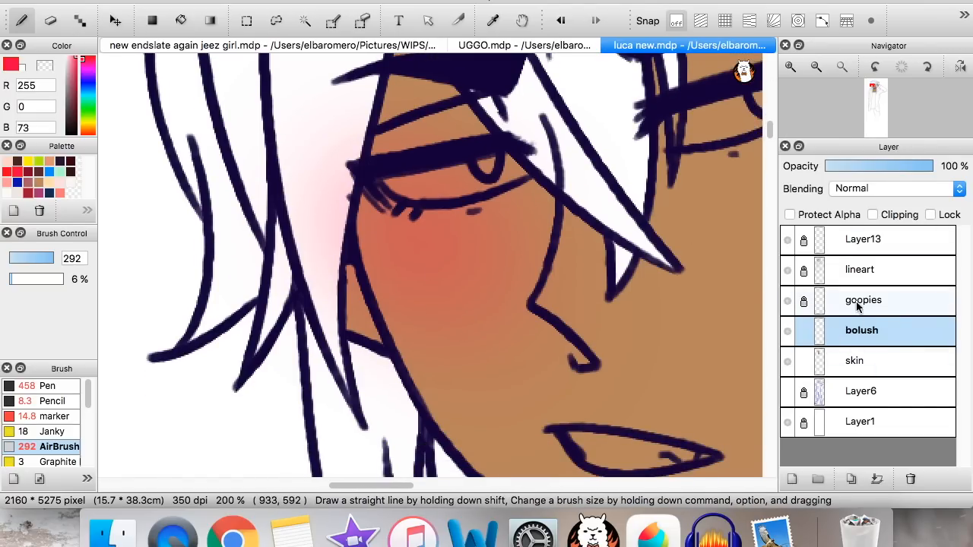
click(910, 219)
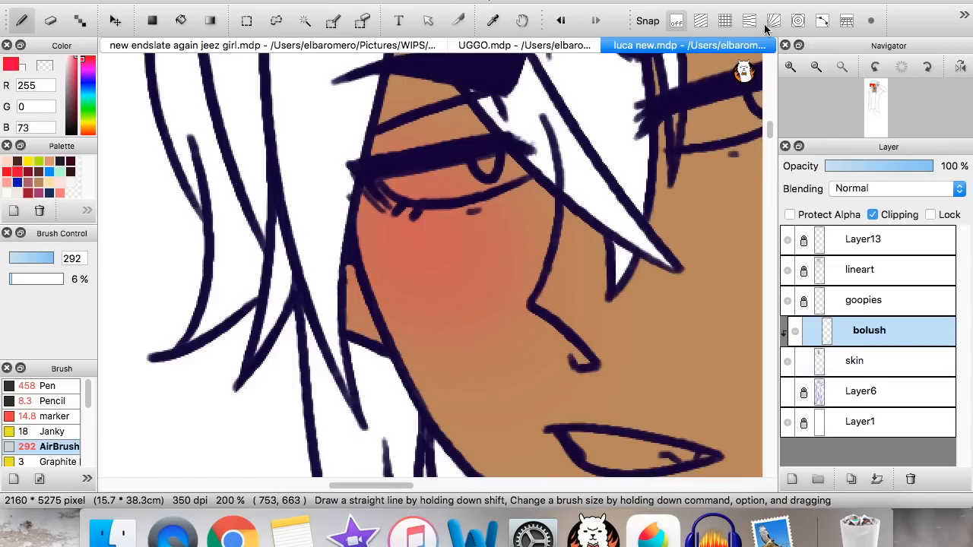
Airbrush the red blush across the nose, the other cheek and the pointed ear tip on the bolush layer
click(817, 66)
drag(876, 104, 874, 103)
drag(769, 162, 769, 159)
mouse_move(495, 186)
mouse_down()
mouse_move(420, 245)
mouse_move(432, 221)
mouse_move(489, 183)
mouse_move(373, 228)
mouse_move(394, 197)
mouse_move(316, 268)
mouse_move(330, 302)
mouse_move(526, 146)
mouse_move(549, 193)
mouse_move(570, 242)
mouse_up()
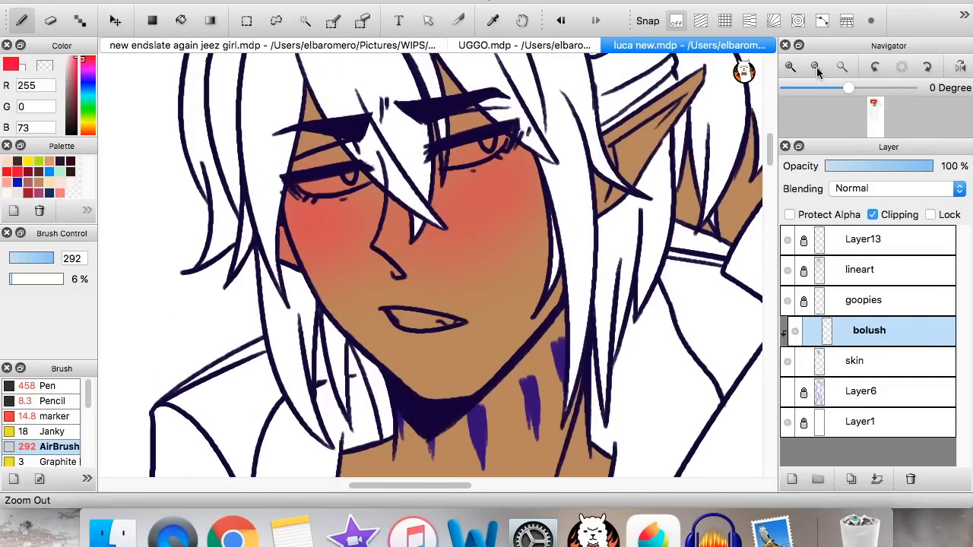
click(815, 66)
drag(407, 244, 473, 224)
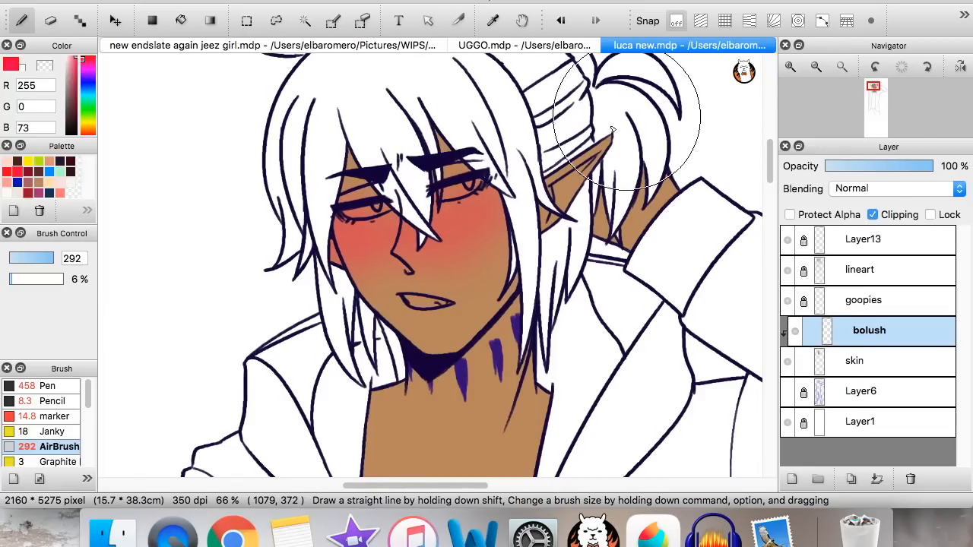
mouse_move(342, 199)
mouse_down()
mouse_move(325, 216)
mouse_move(345, 234)
mouse_up()
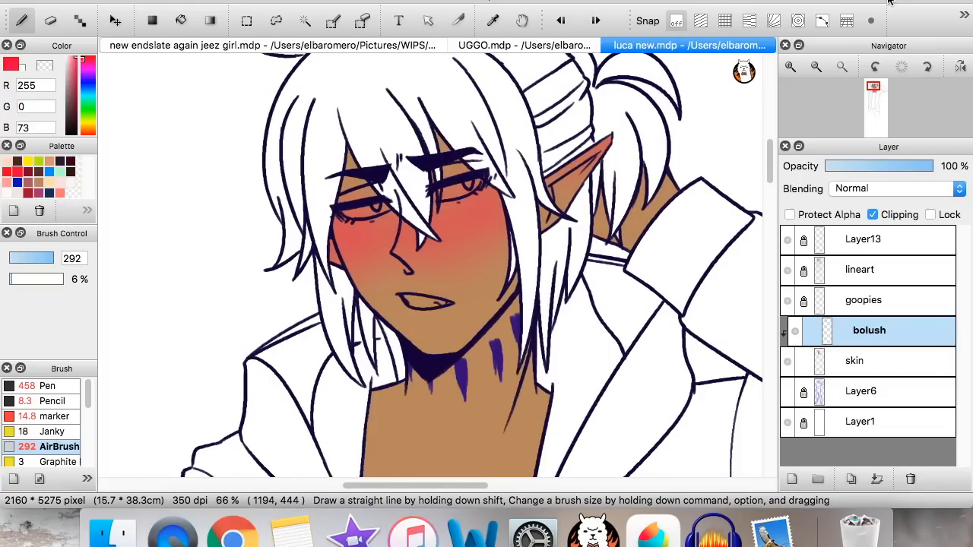
Enlarge the AirBrush to 470 for softly tinting the neck and chest with the same red
drag(874, 100, 874, 102)
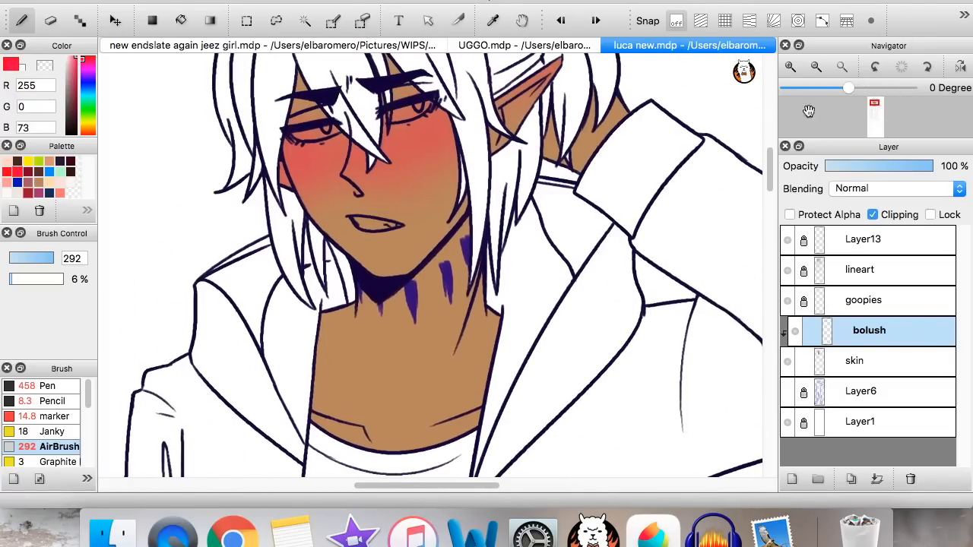
drag(65, 259, 76, 261)
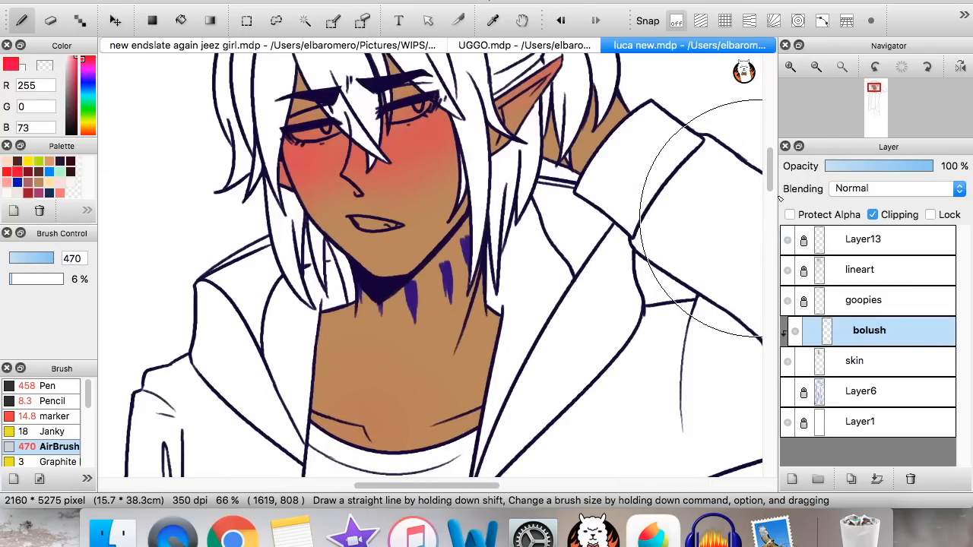
scroll(771, 164, up, 5)
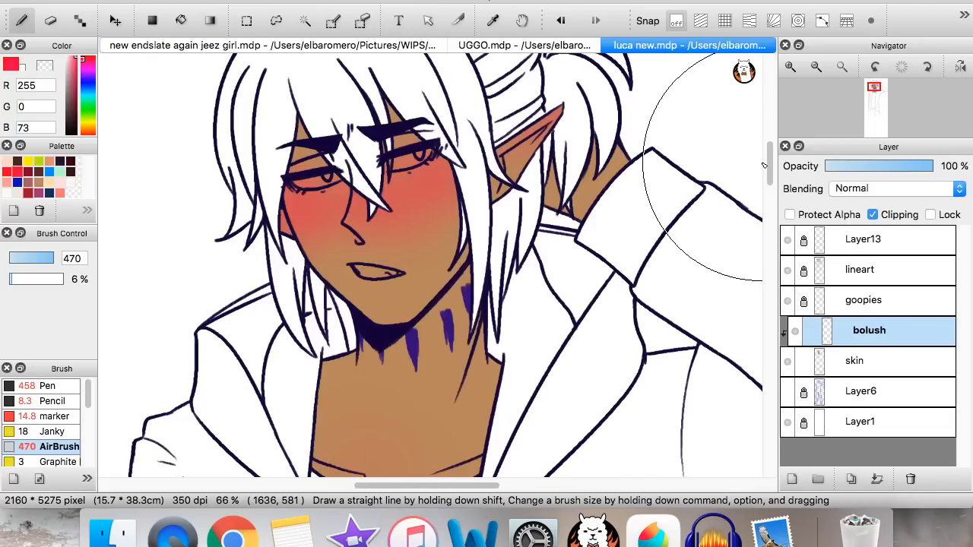
drag(874, 98, 874, 107)
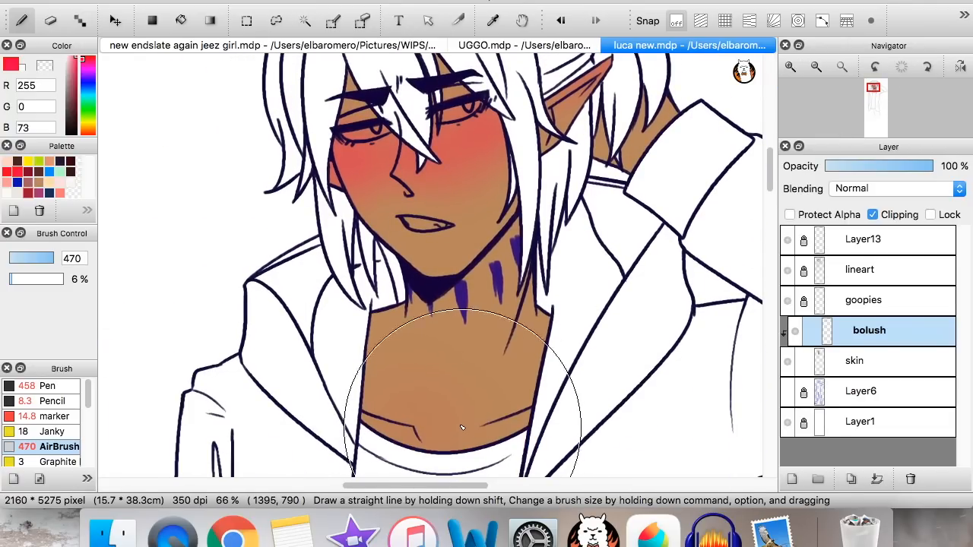
scroll(768, 179, up, 5)
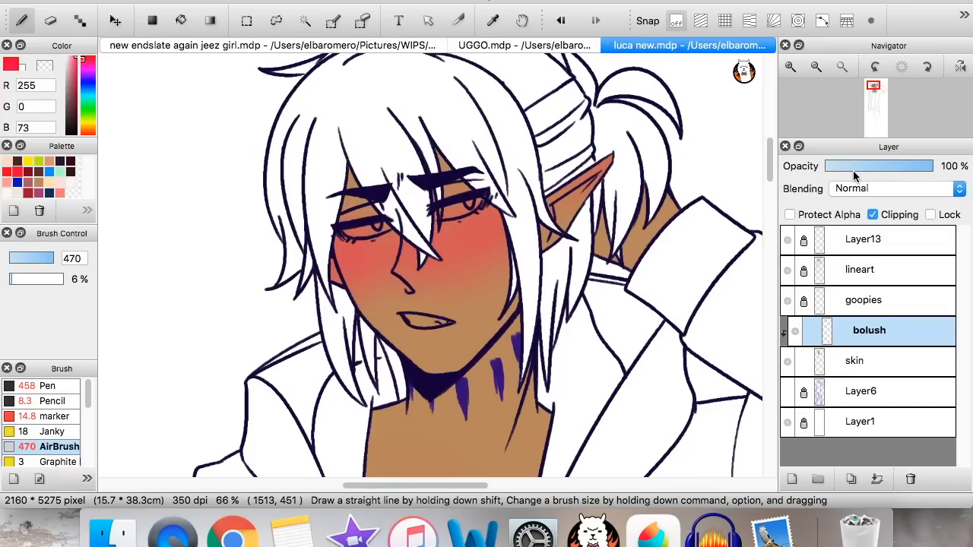
Adjust the bolush layer's colour with Hue Saturation Brightness, setting hue to -13 and brightness to 61%
key(super+u)
drag(747, 22, 748, 29)
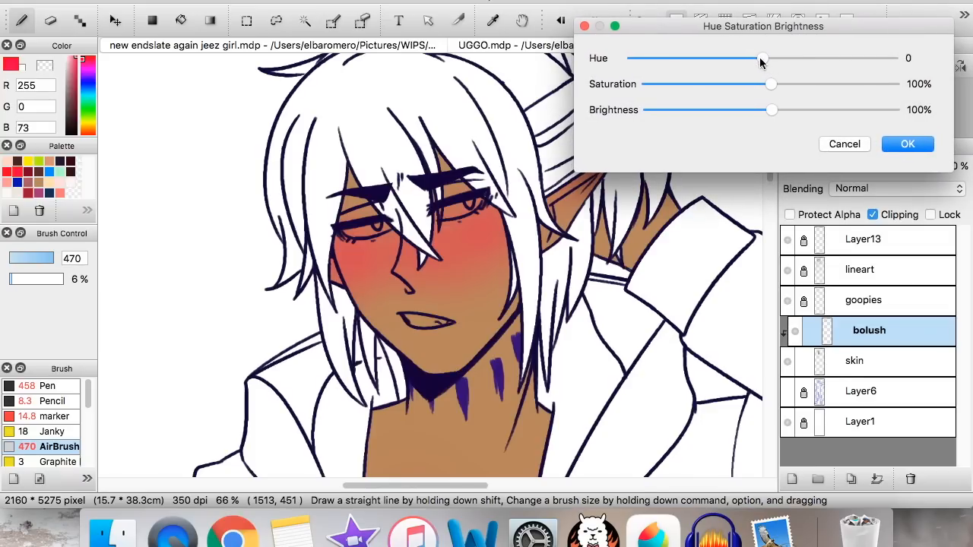
drag(760, 57, 757, 62)
drag(755, 59, 742, 61)
click(731, 57)
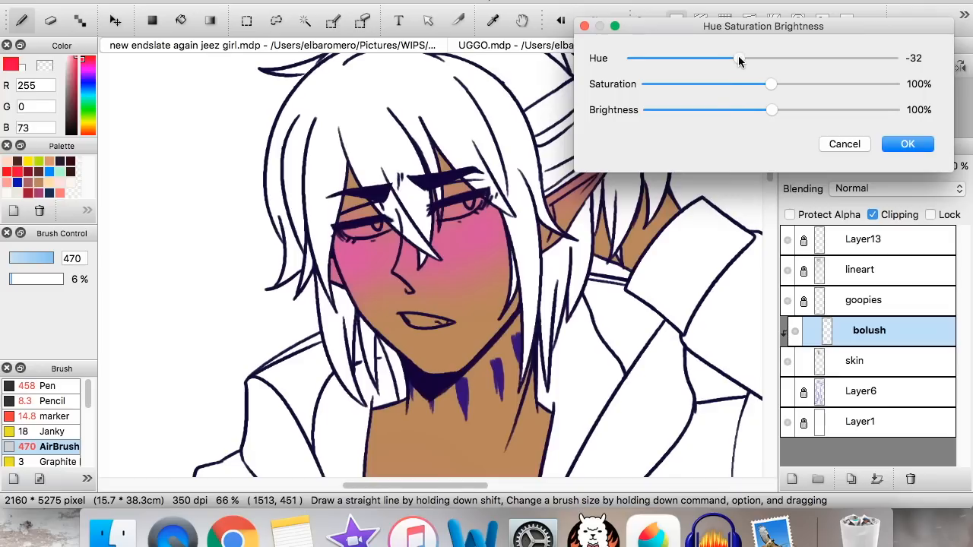
drag(738, 57, 742, 57)
drag(771, 109, 722, 110)
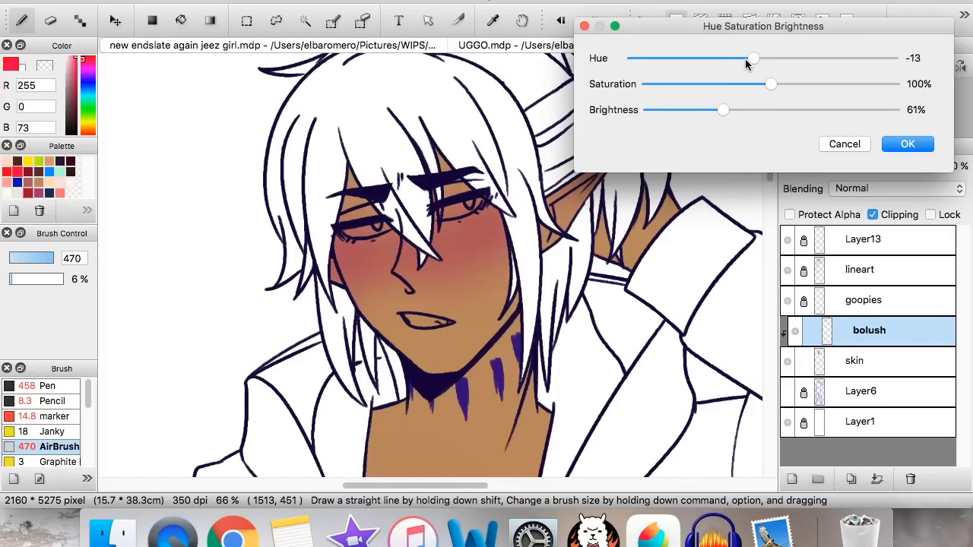
click(908, 143)
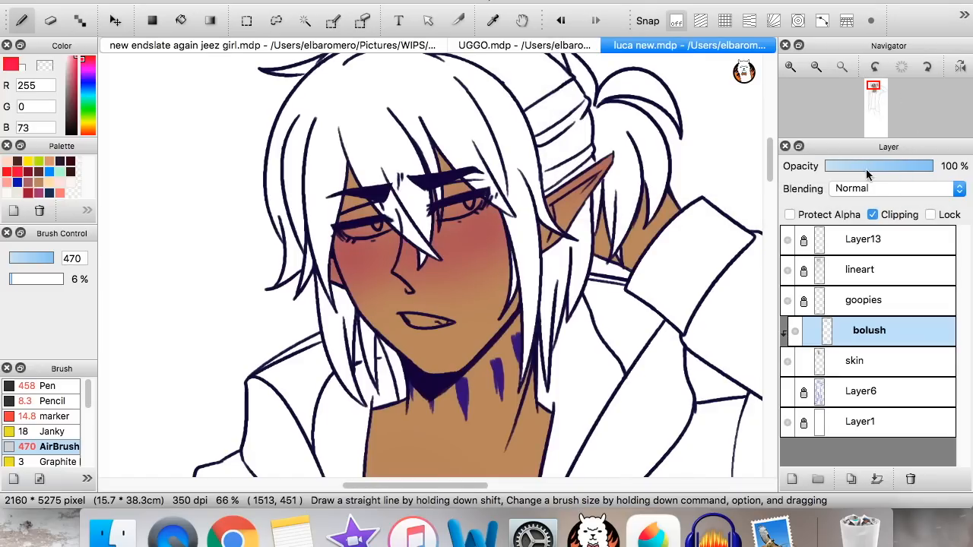
click(790, 67)
click(816, 68)
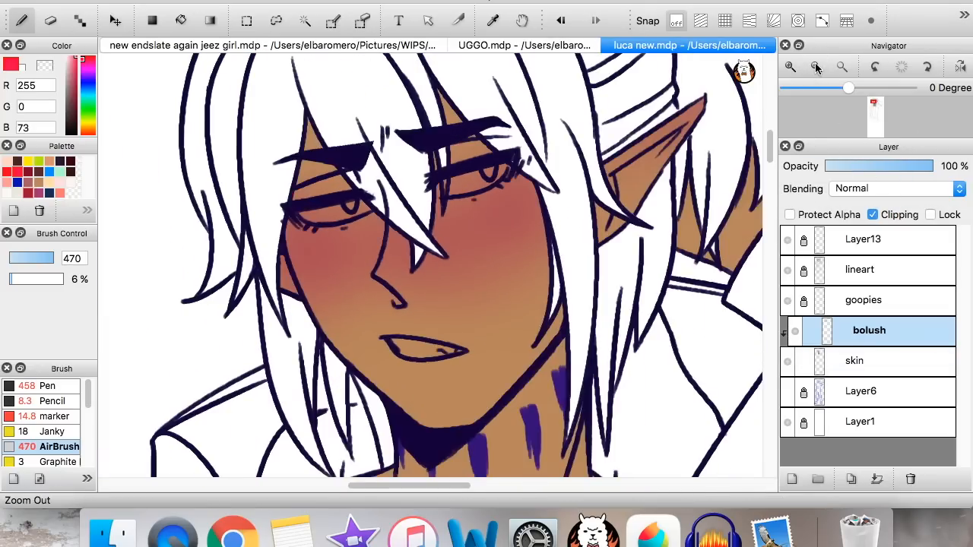
click(816, 67)
click(789, 69)
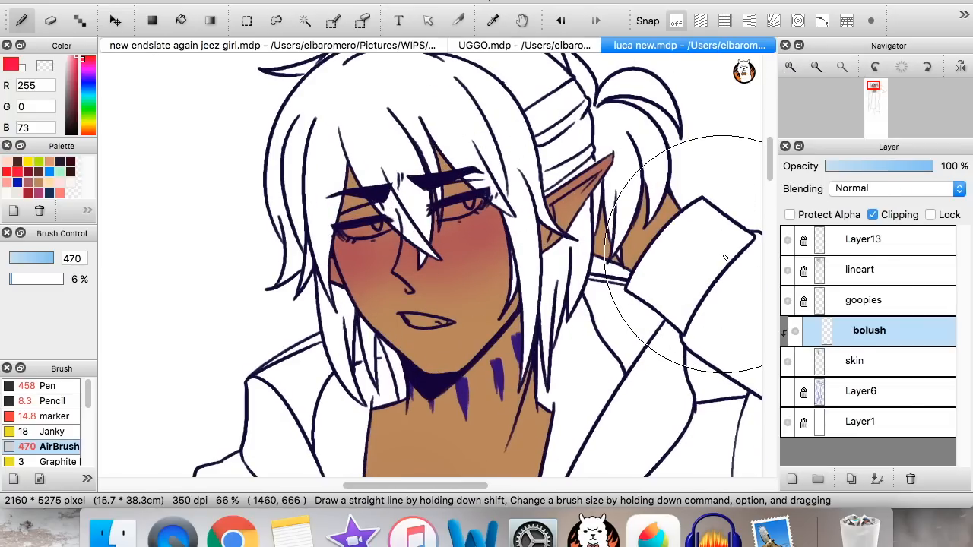
Lower the bolush layer's opacity to 52% and merge it down into the skin layer
mouse_move(816, 91)
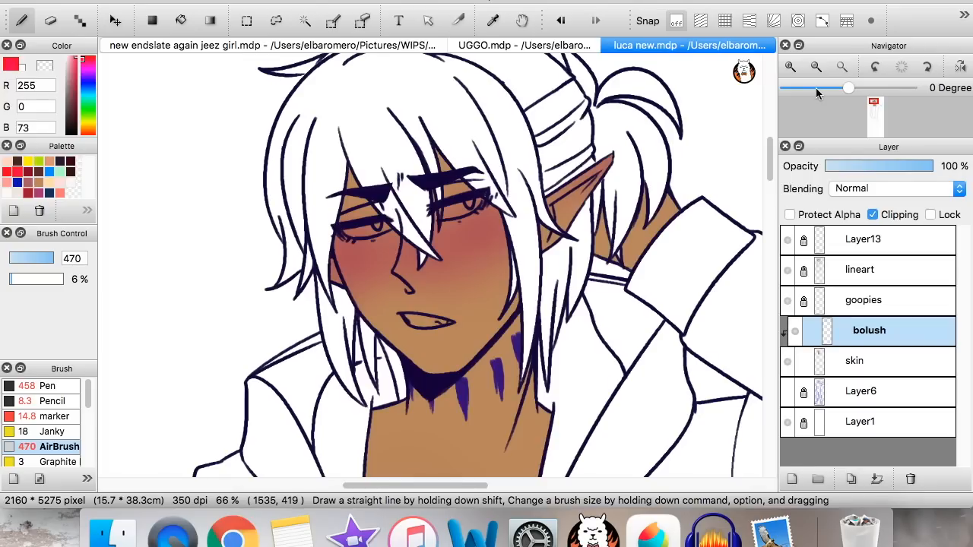
scroll(768, 158, down, 3)
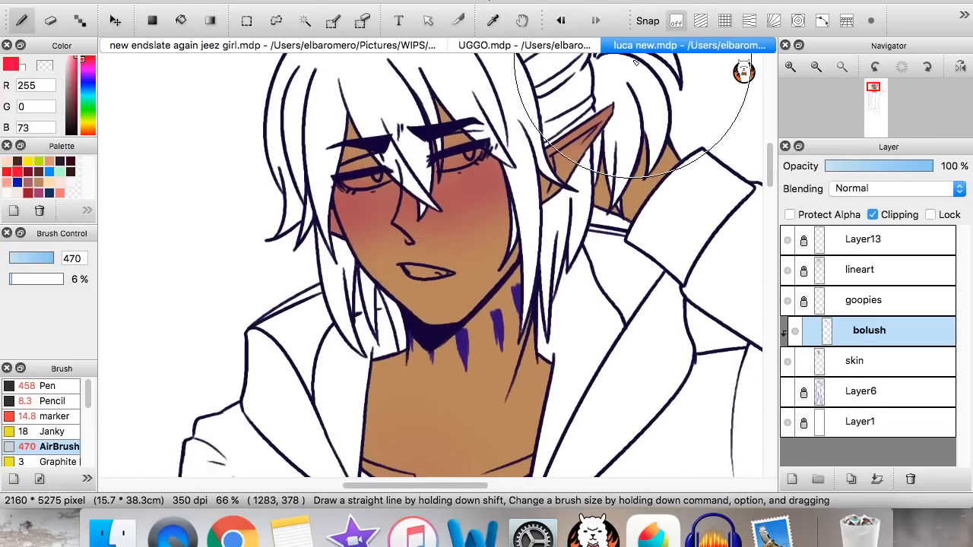
click(852, 164)
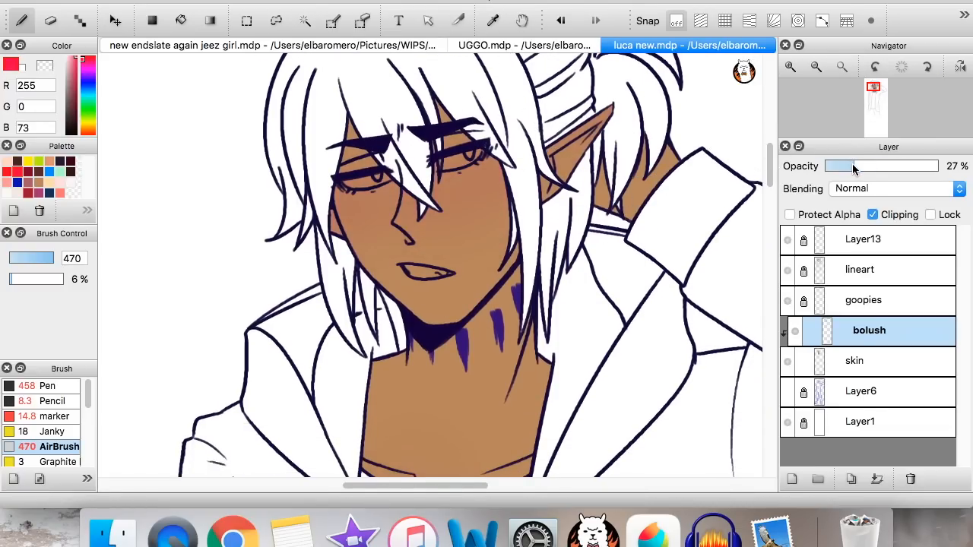
click(873, 164)
click(883, 167)
click(885, 166)
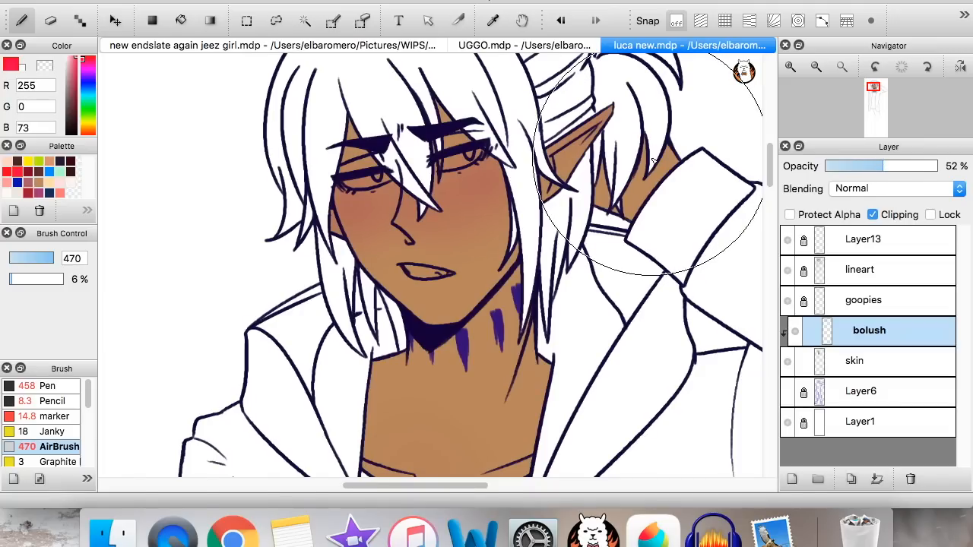
drag(770, 164, 771, 155)
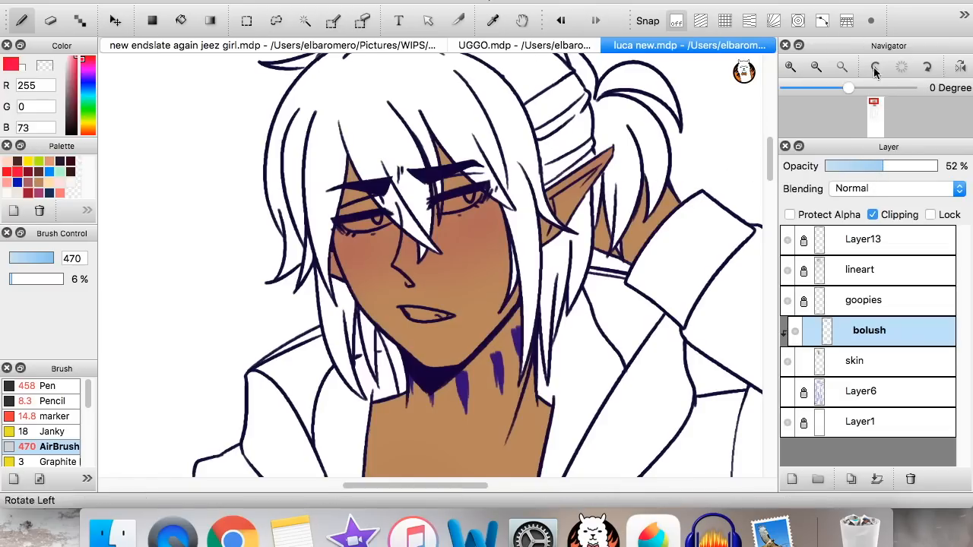
click(880, 482)
Sample the reddish-brown blush tone (178, 107, 89) from the face and airbrush it across the nose and both cheeks on the skin layer
click(791, 66)
alt+click(532, 222)
mouse_move(532, 222)
mouse_down()
mouse_move(494, 213)
mouse_move(523, 266)
mouse_up()
click(494, 203)
drag(495, 204, 559, 285)
mouse_move(339, 239)
mouse_down()
mouse_move(333, 276)
mouse_move(321, 231)
mouse_move(338, 320)
mouse_up()
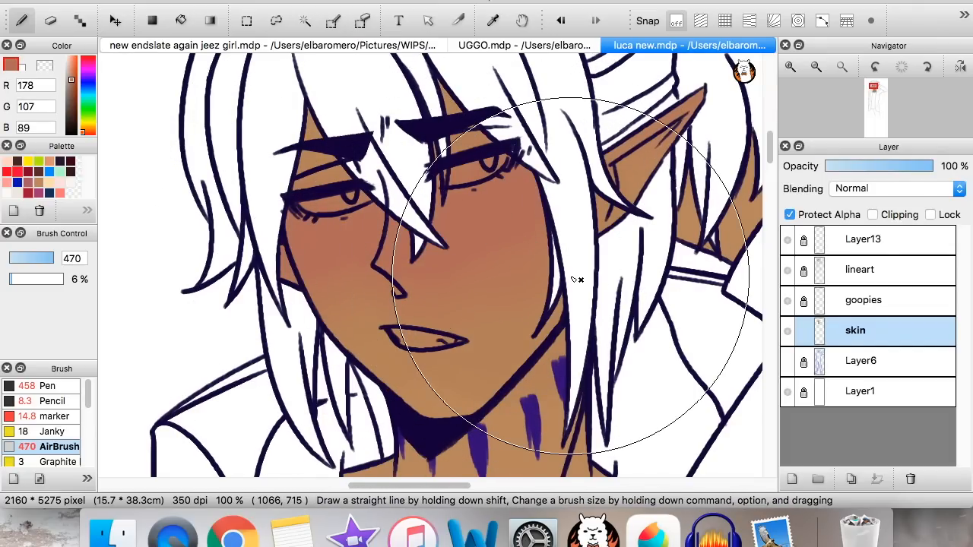
click(815, 66)
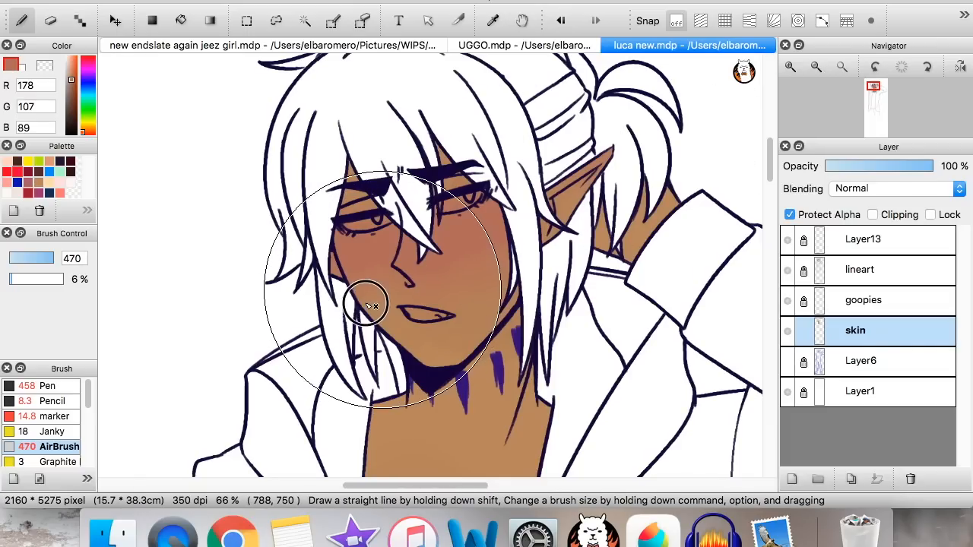
click(457, 251)
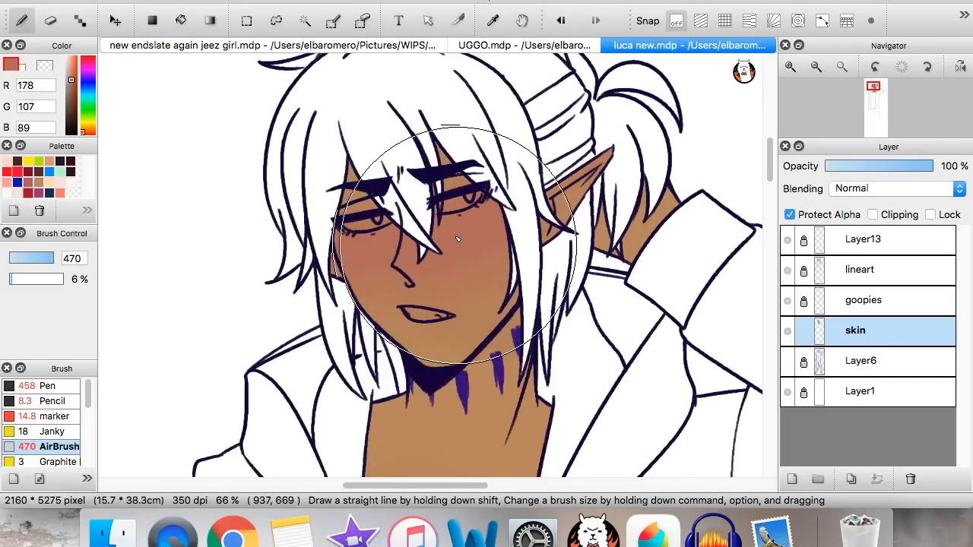
click(377, 271)
mouse_move(378, 272)
mouse_down()
mouse_move(399, 210)
mouse_move(378, 253)
mouse_move(495, 239)
mouse_move(509, 310)
mouse_up()
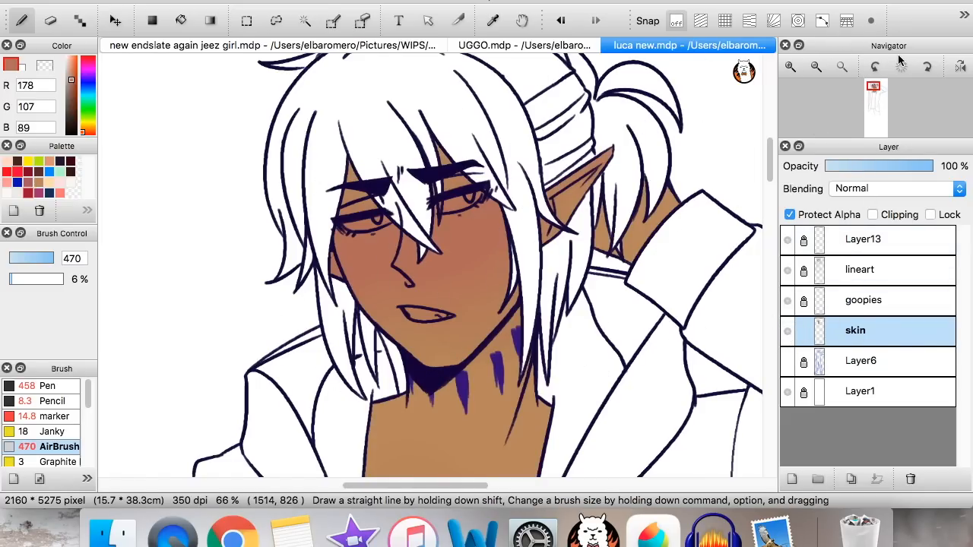
Sample the plain tan skin tone (184, 134, 92) and airbrush it across the lower face to soften the blush's lower edge
drag(874, 102, 875, 103)
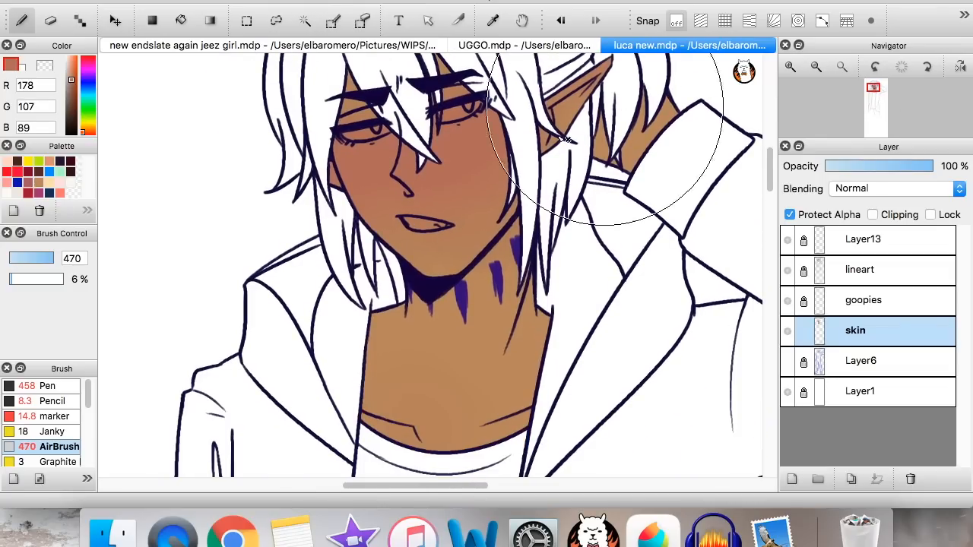
scroll(566, 139, up, 3)
drag(770, 166, 770, 171)
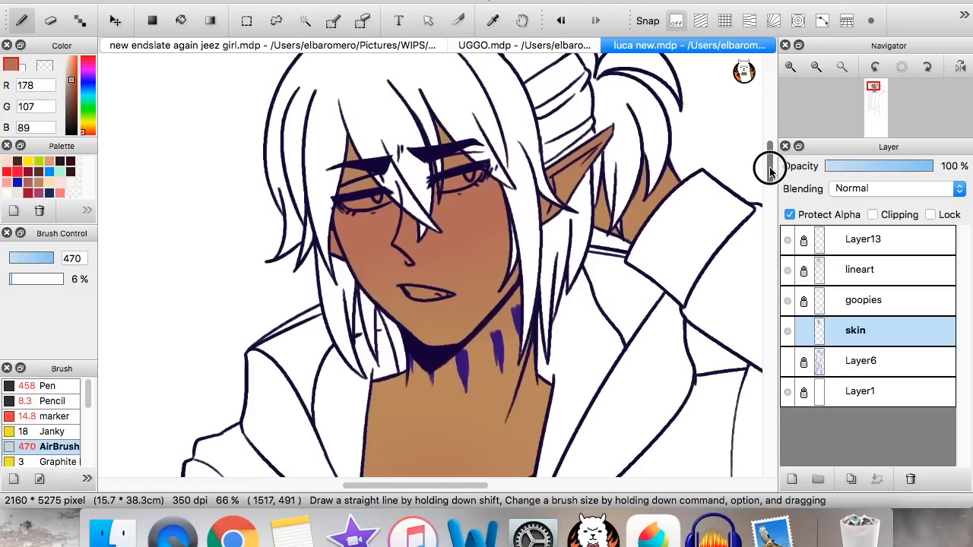
right_click(484, 357)
mouse_move(349, 323)
mouse_down()
mouse_move(460, 267)
mouse_move(354, 304)
mouse_move(426, 257)
mouse_move(487, 245)
mouse_move(525, 256)
mouse_move(538, 221)
mouse_move(346, 262)
mouse_move(388, 320)
mouse_move(318, 282)
mouse_move(511, 308)
mouse_up()
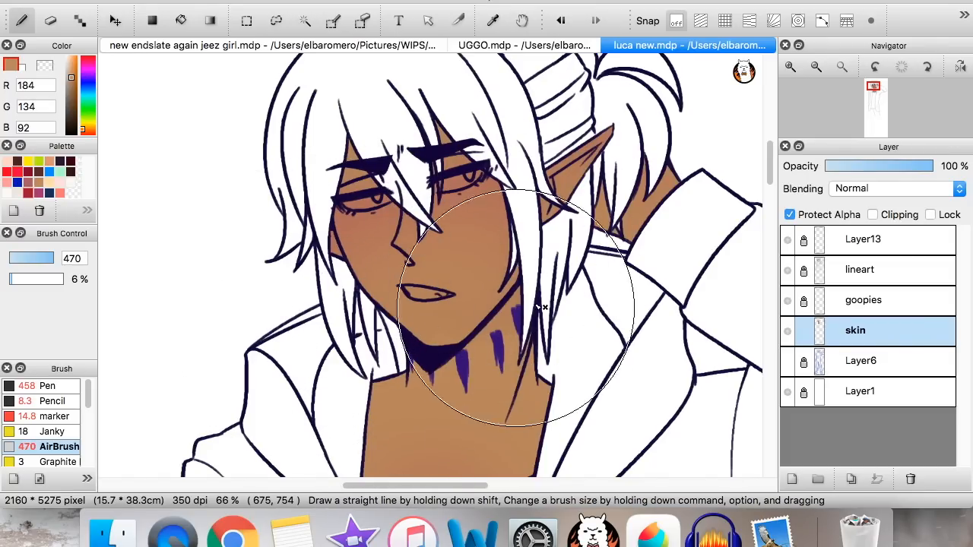
drag(769, 152, 769, 154)
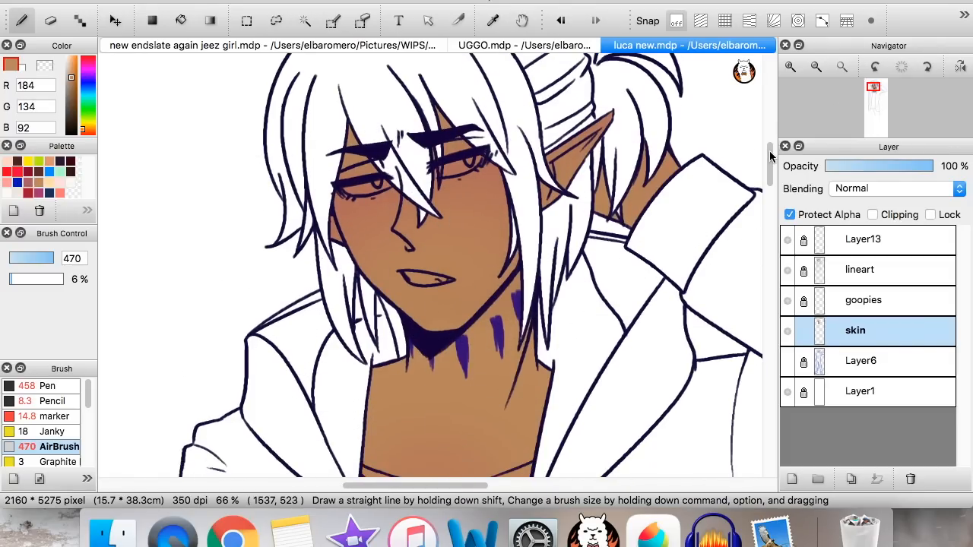
Add a new layer above skin and airbrush dark red (159, 18, 47) beneath both eyes with brush size 88
click(792, 479)
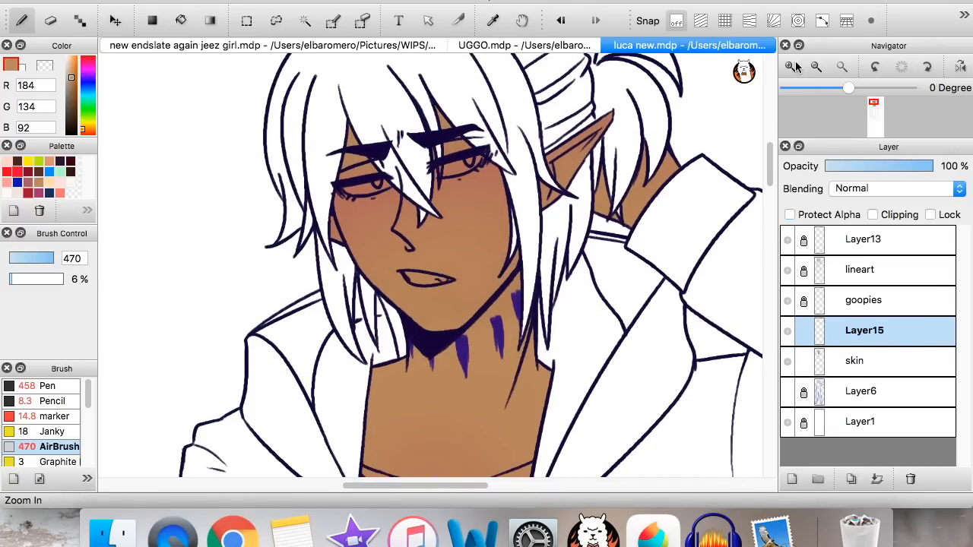
click(790, 67)
click(790, 66)
drag(766, 139, 766, 130)
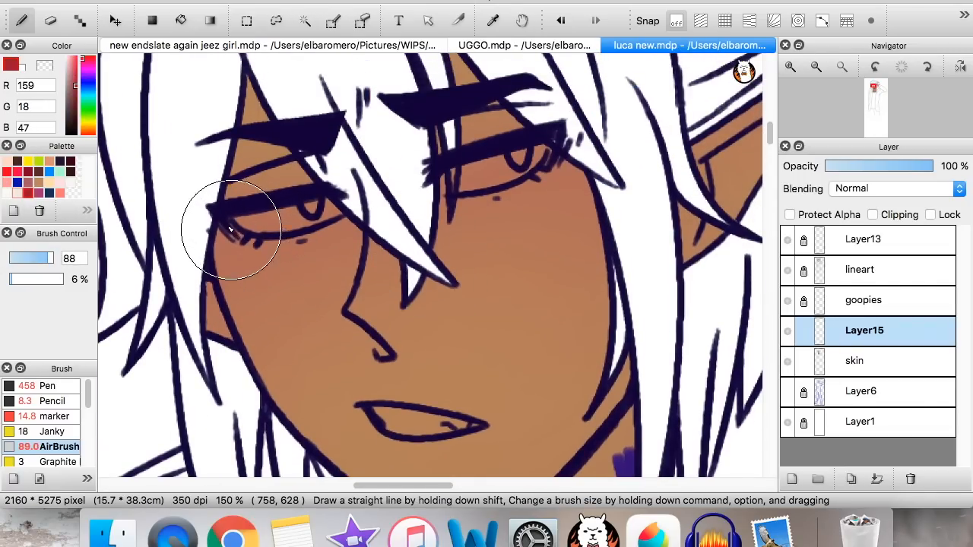
drag(237, 245, 290, 252)
drag(543, 152, 554, 174)
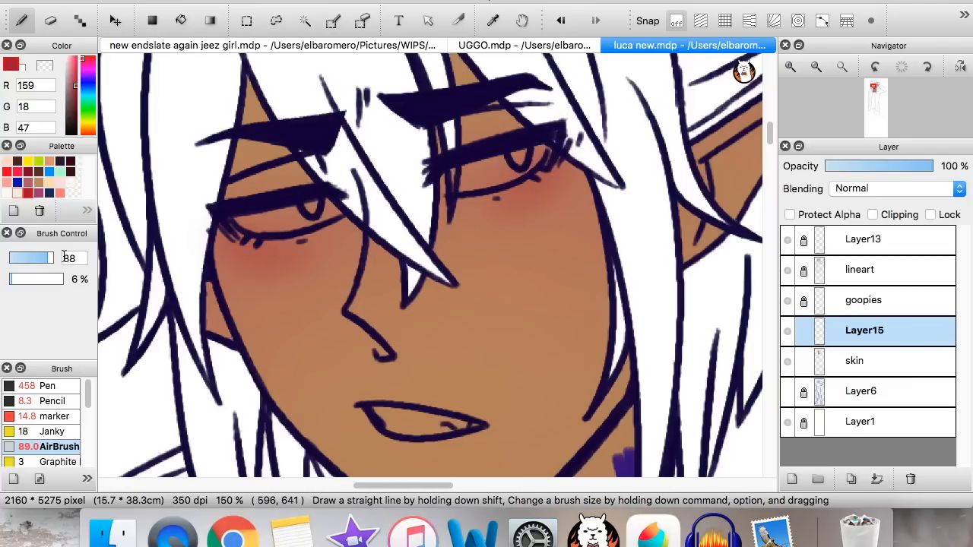
Spread the dark red under both eyes with the AirBrush at size 221 and clip the layer to skin
drag(58, 262, 66, 261)
mouse_move(251, 259)
mouse_down()
mouse_move(260, 282)
mouse_move(261, 210)
mouse_up()
mouse_move(532, 182)
mouse_down()
mouse_move(578, 175)
mouse_move(512, 194)
mouse_move(524, 228)
mouse_up()
click(872, 214)
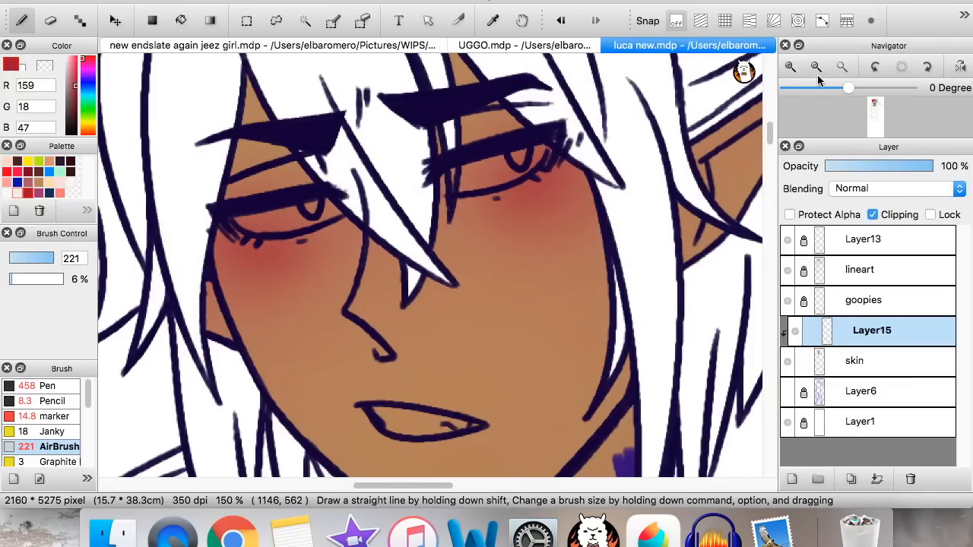
Lower the under-eye blush layer's opacity to 24% and merge it down into the skin layer
click(817, 66)
click(817, 66)
drag(879, 165, 873, 164)
click(791, 66)
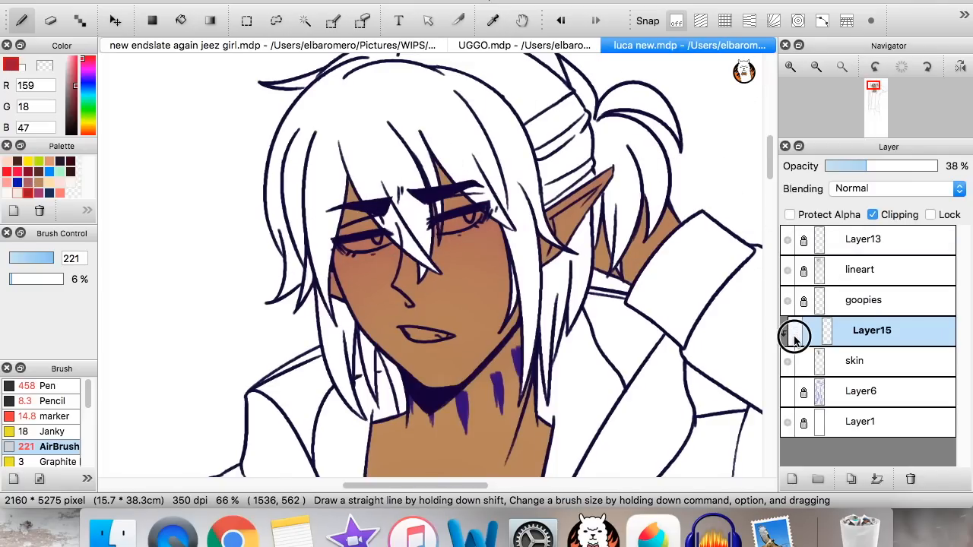
click(859, 188)
click(817, 66)
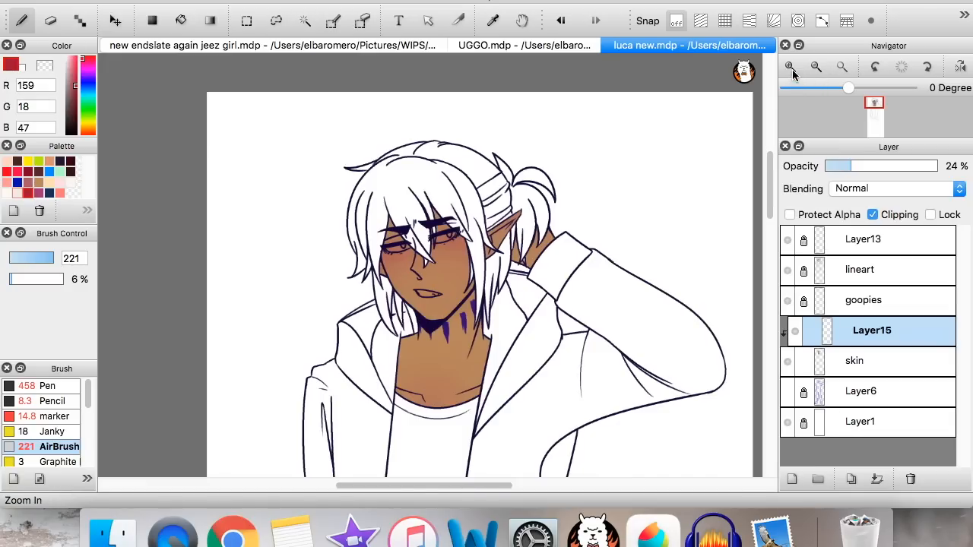
click(790, 67)
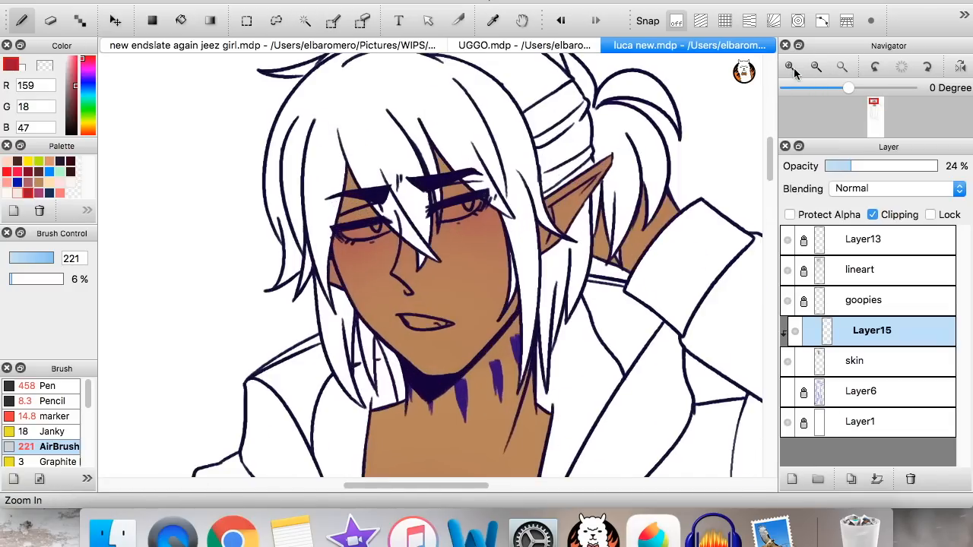
click(790, 66)
click(876, 479)
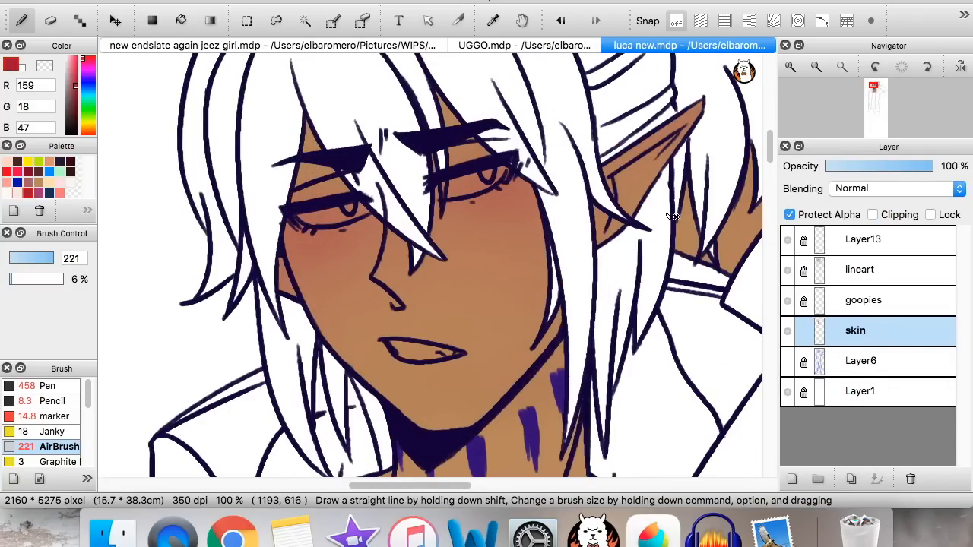
On a new layer clipped to skin, cover the face, ear and chest with sampled skin tone (183, 133, 91) using the Pen at size 1000
click(816, 66)
drag(770, 169, 769, 186)
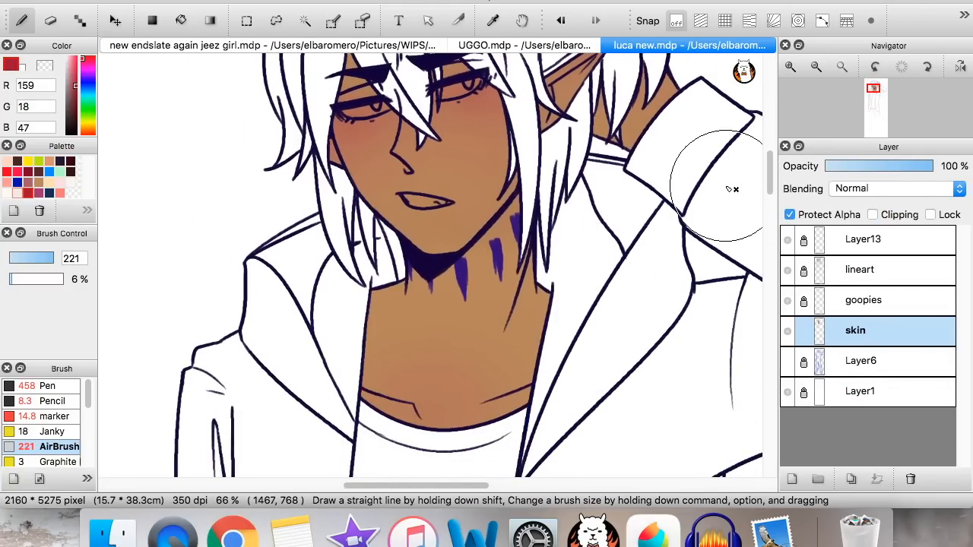
alt+click(390, 306)
click(791, 477)
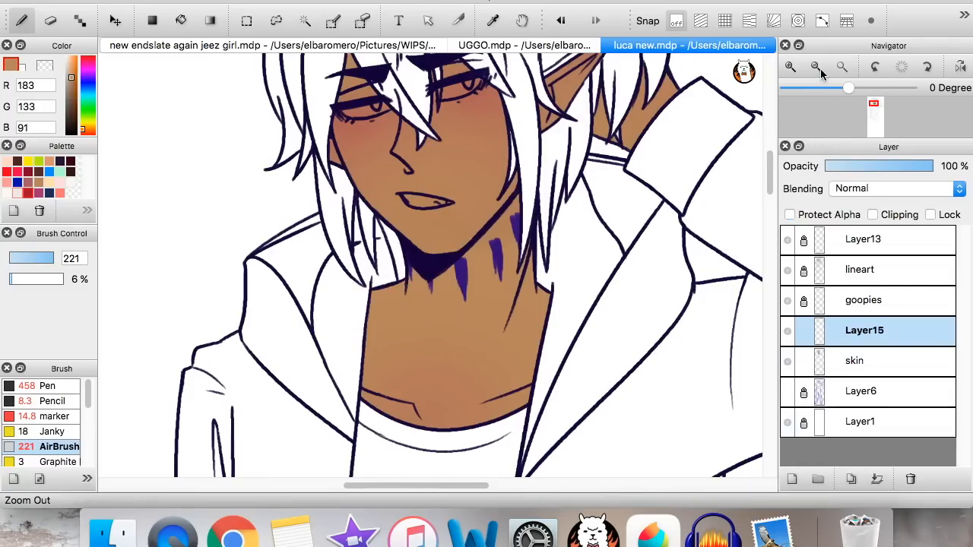
click(817, 69)
click(69, 385)
drag(51, 258, 119, 256)
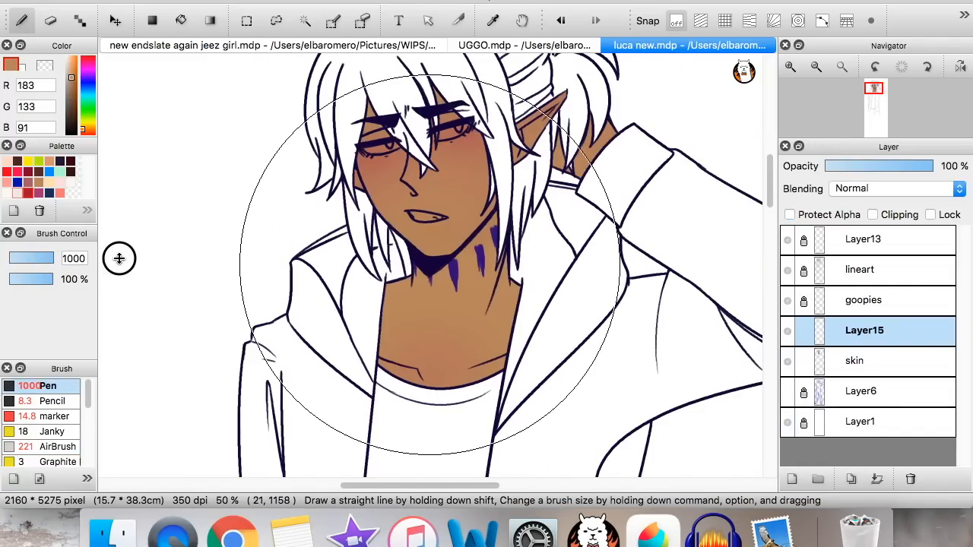
click(533, 152)
mouse_move(393, 243)
mouse_down()
mouse_move(467, 174)
mouse_move(342, 167)
mouse_up()
click(886, 216)
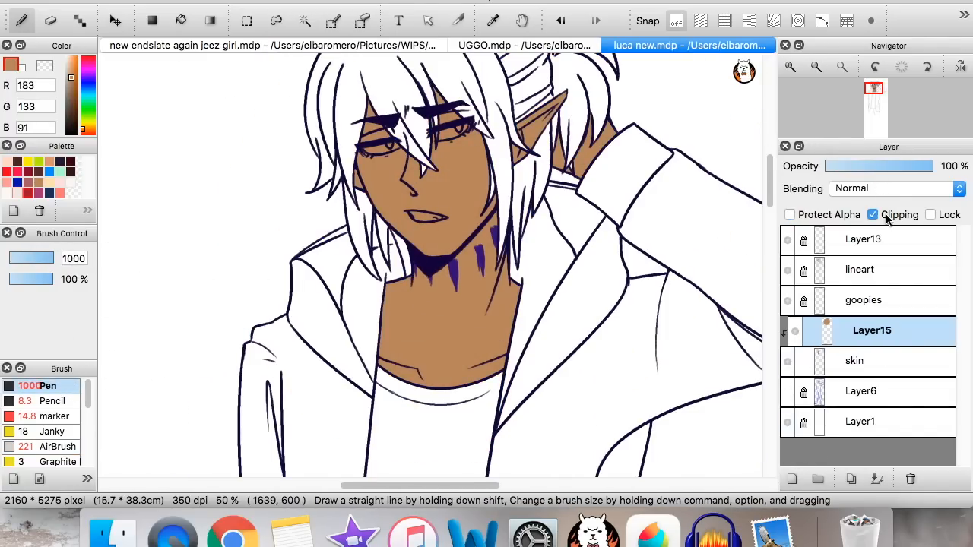
Compare the airbrushed blush with the flat skin by repeatedly hiding and showing Layer15
click(796, 330)
click(796, 331)
click(796, 332)
click(796, 331)
click(796, 338)
click(796, 338)
click(796, 338)
click(795, 338)
On a new clipped layer above Layer15, draw a broad dark red blush across the nose and cheeks with the Pencil at size 304
click(790, 65)
drag(769, 165, 766, 151)
click(53, 401)
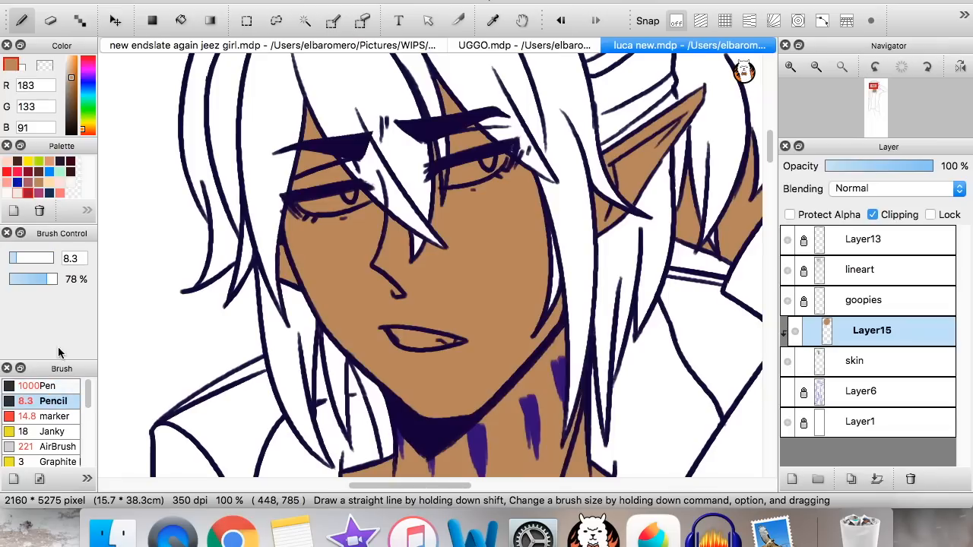
drag(38, 258, 74, 259)
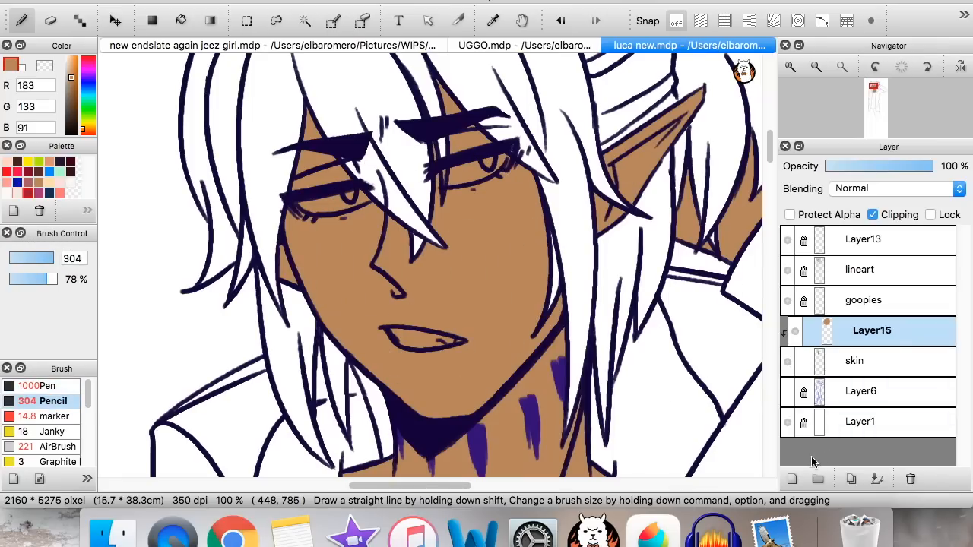
click(791, 479)
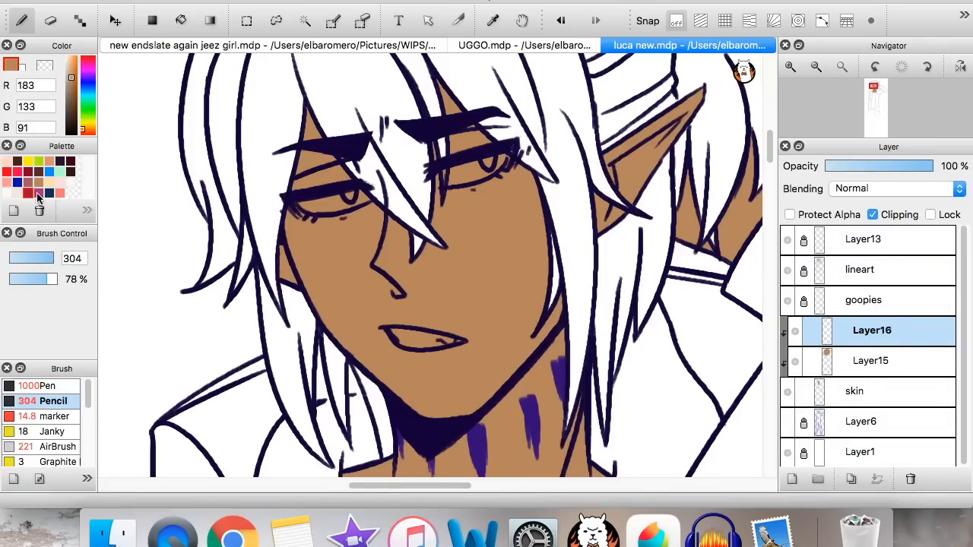
mouse_move(357, 250)
mouse_down()
mouse_move(585, 197)
mouse_move(574, 205)
mouse_move(594, 161)
mouse_up()
Move and free-transform the red blush shape to fit across the nose and cheeks
click(114, 21)
mouse_move(354, 248)
mouse_down()
mouse_move(387, 250)
mouse_move(372, 248)
mouse_up()
key(super+t)
drag(637, 89, 657, 131)
click(754, 477)
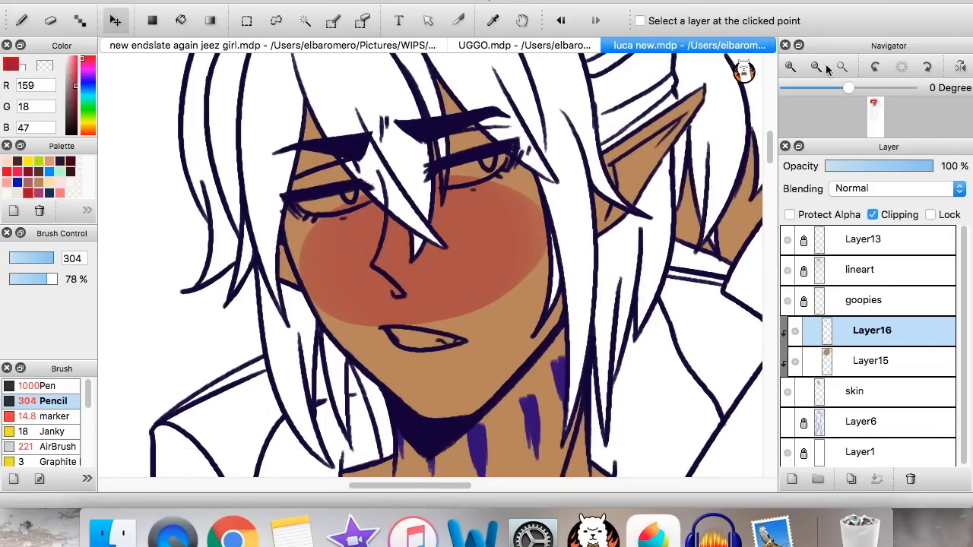
Lower the Pencil blush layer's opacity to 41%
click(816, 67)
click(868, 165)
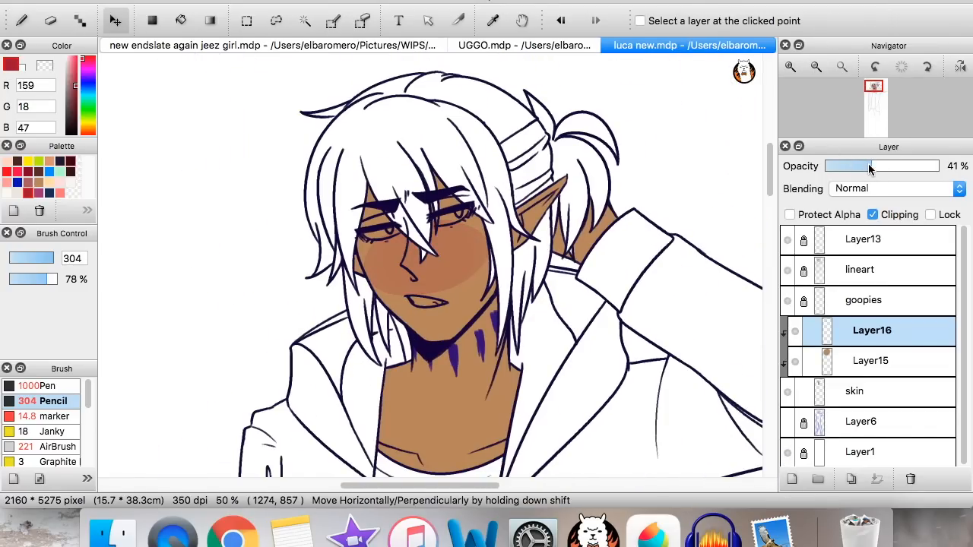
click(791, 66)
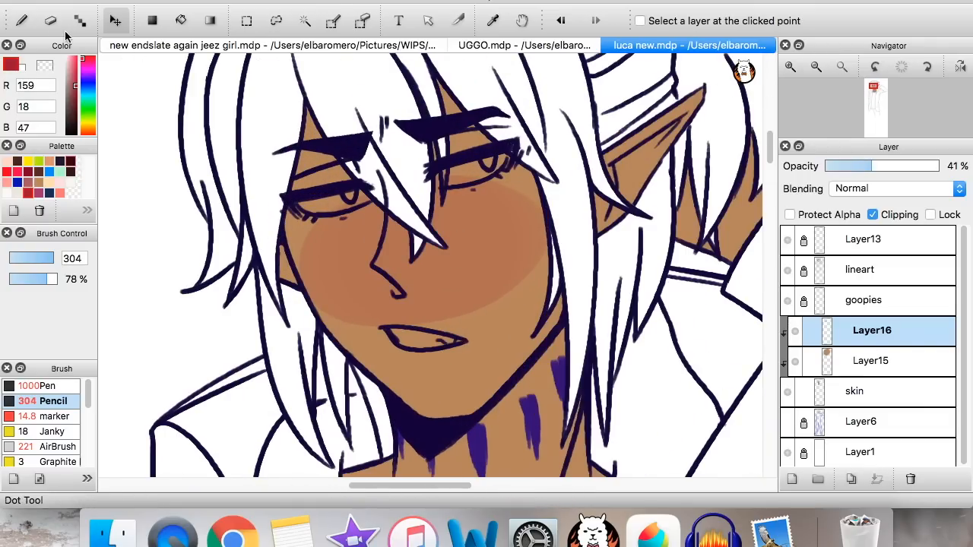
Delete the Pencil blush layer and add a fresh empty layer above Layer15, with the Brush tool active
click(21, 20)
click(910, 478)
click(870, 330)
click(791, 478)
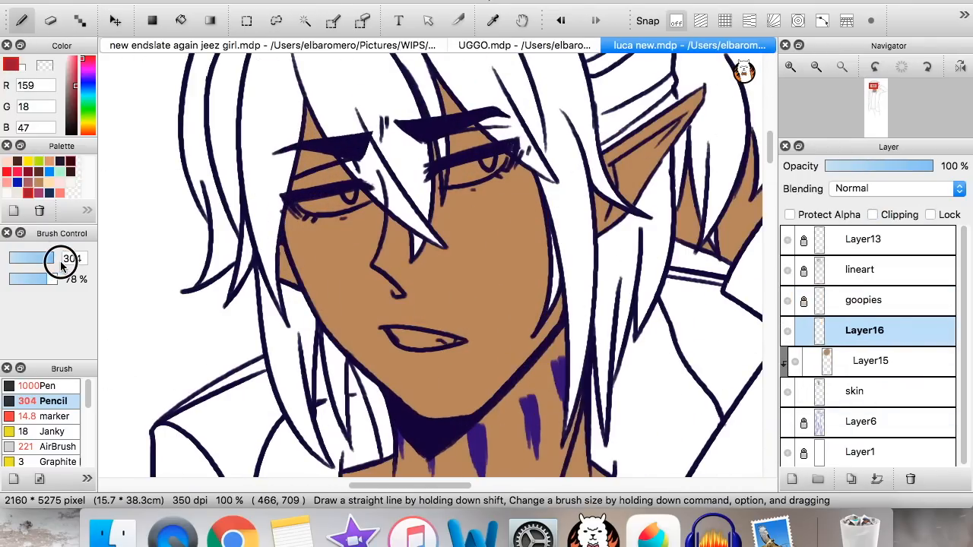
Paint a wide dark red blush across the nose and cheeks with the Pencil at size 316, and clip its layer to the skin
drag(54, 260, 65, 257)
mouse_move(357, 236)
mouse_down()
mouse_move(386, 243)
mouse_move(508, 220)
mouse_up()
key(super+z)
drag(331, 279, 517, 219)
key(super+z)
drag(329, 281, 524, 221)
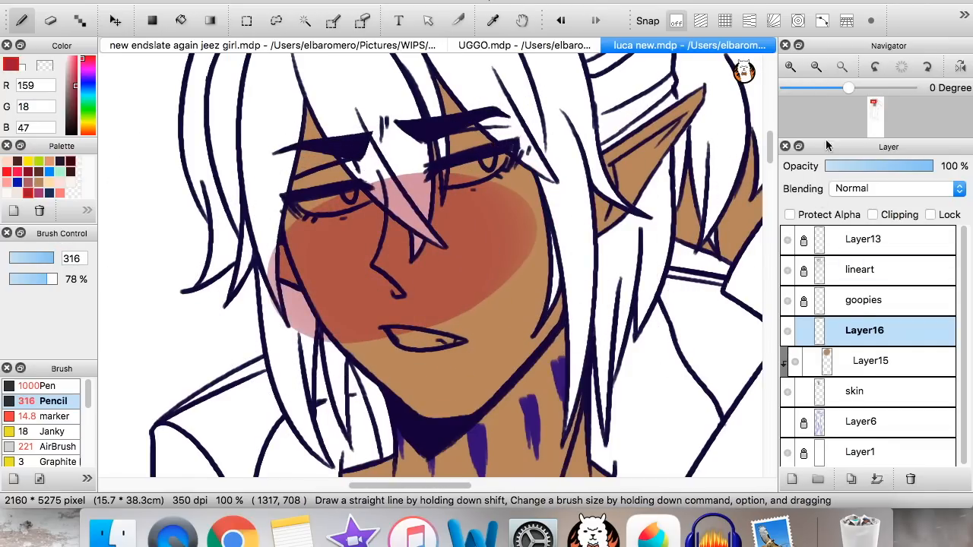
click(885, 215)
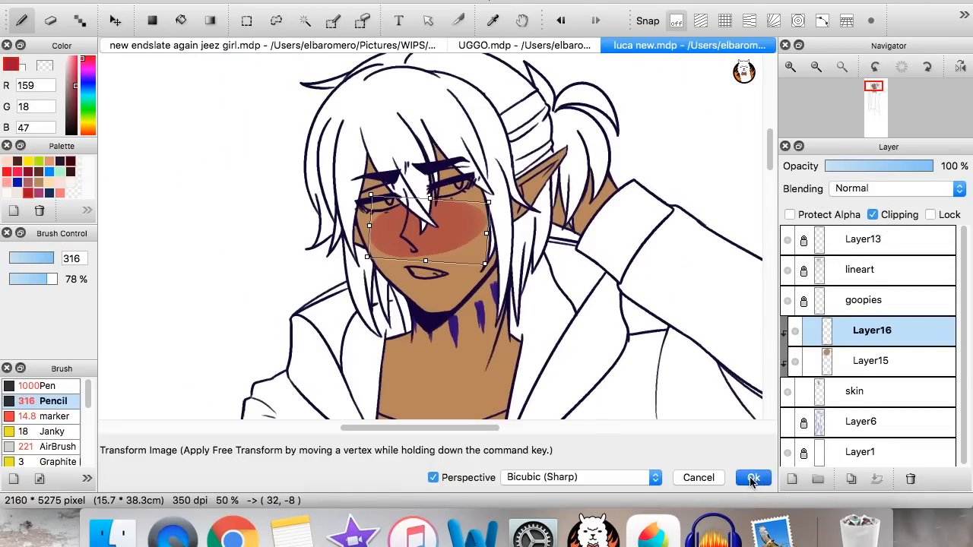
Apply the blush shape's free transform across the nose and cheeks and lower its layer opacity to 27%
click(752, 478)
drag(900, 166, 853, 166)
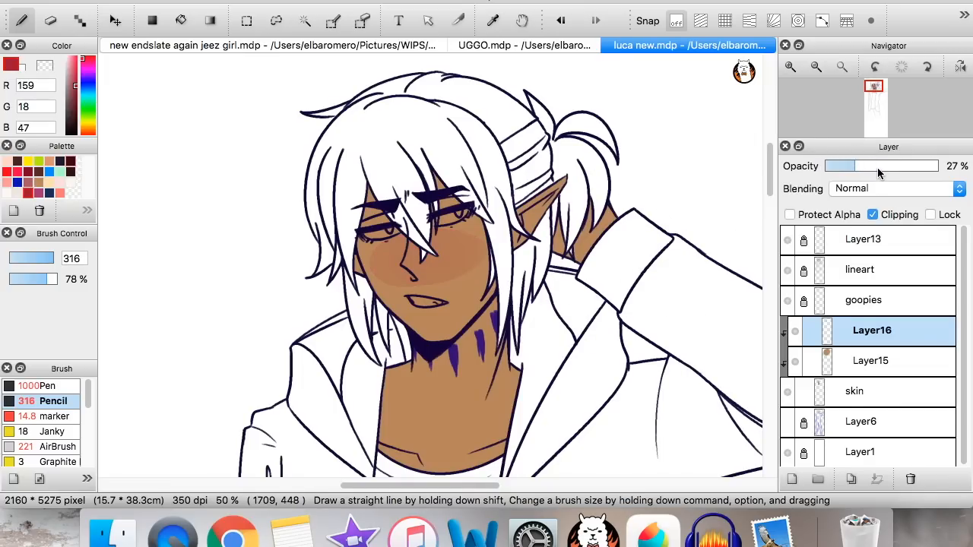
Discard the clipped Pencil blush layer and add a new empty layer directly above Layer15
click(115, 20)
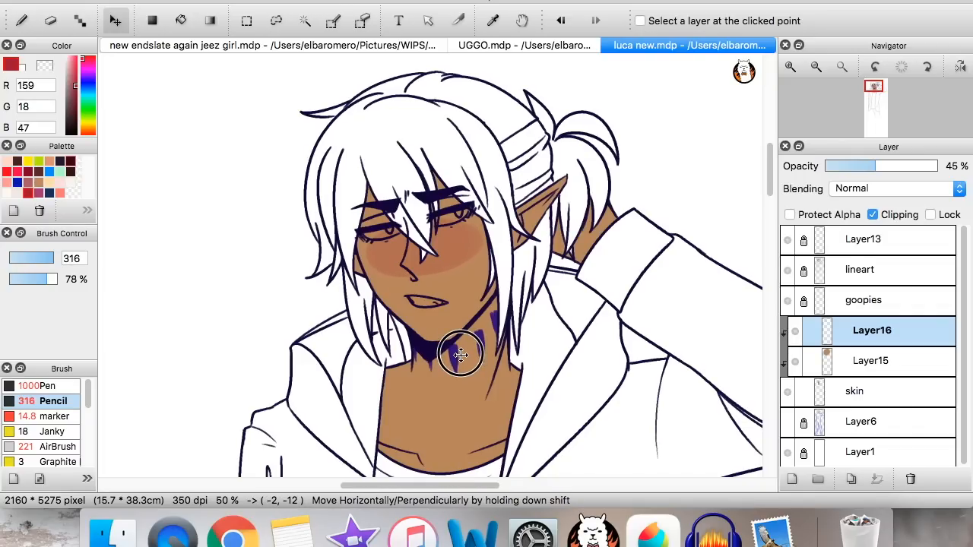
click(911, 479)
click(885, 327)
click(792, 478)
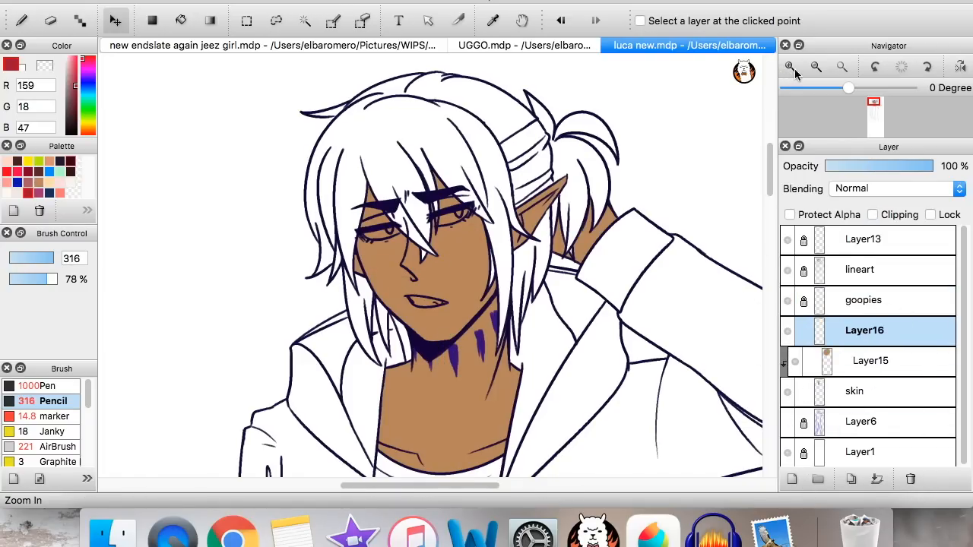
Airbrush a soft dark red blush on the character's outer cheek at size 268 and clip its layer to the skin
click(790, 67)
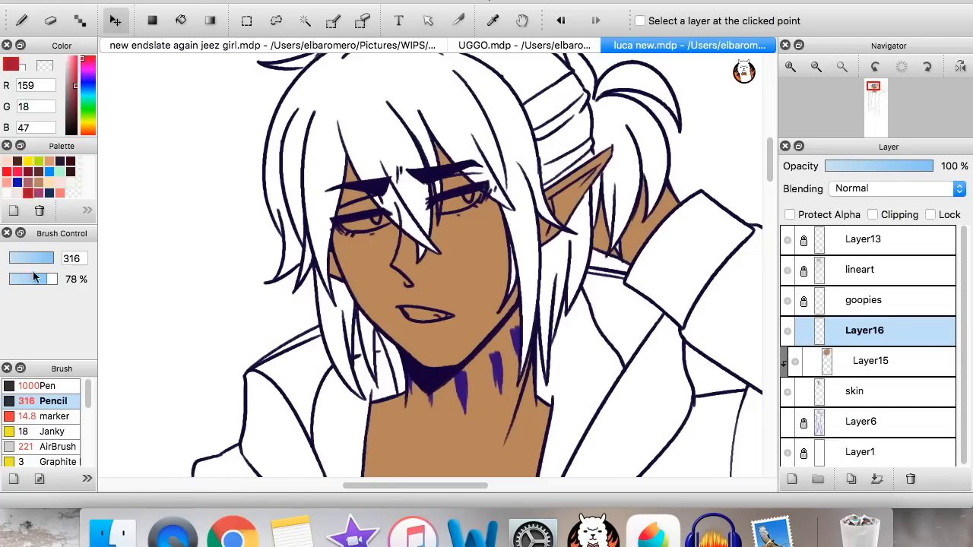
click(61, 449)
drag(59, 259, 64, 258)
click(791, 67)
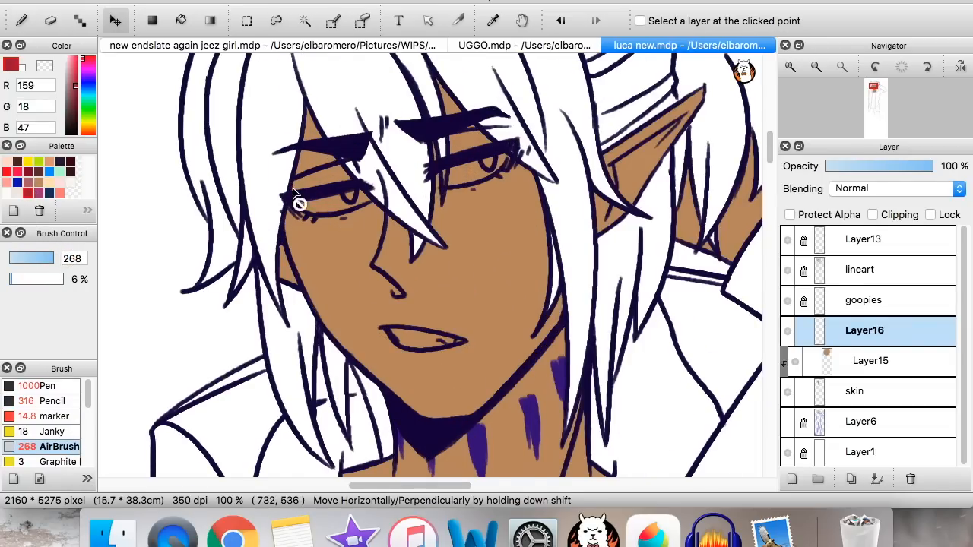
key(b)
mouse_move(273, 197)
mouse_down()
mouse_move(286, 243)
mouse_move(326, 282)
mouse_move(295, 321)
mouse_up()
click(872, 214)
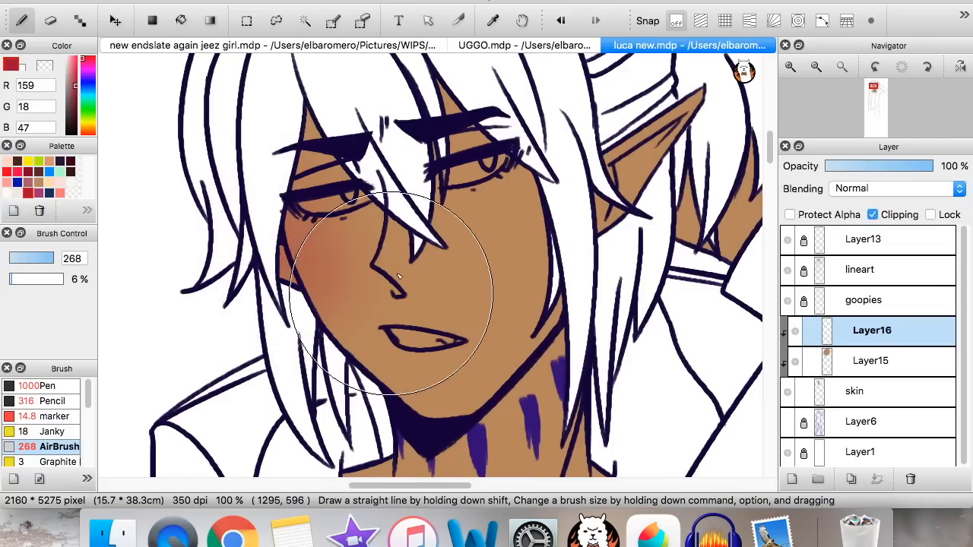
Airbrush a matching soft blush onto the cheek nearer the visible ear, undoing the excess stroke
mouse_move(340, 234)
mouse_down()
mouse_move(499, 211)
mouse_move(524, 228)
mouse_up()
key(super+z)
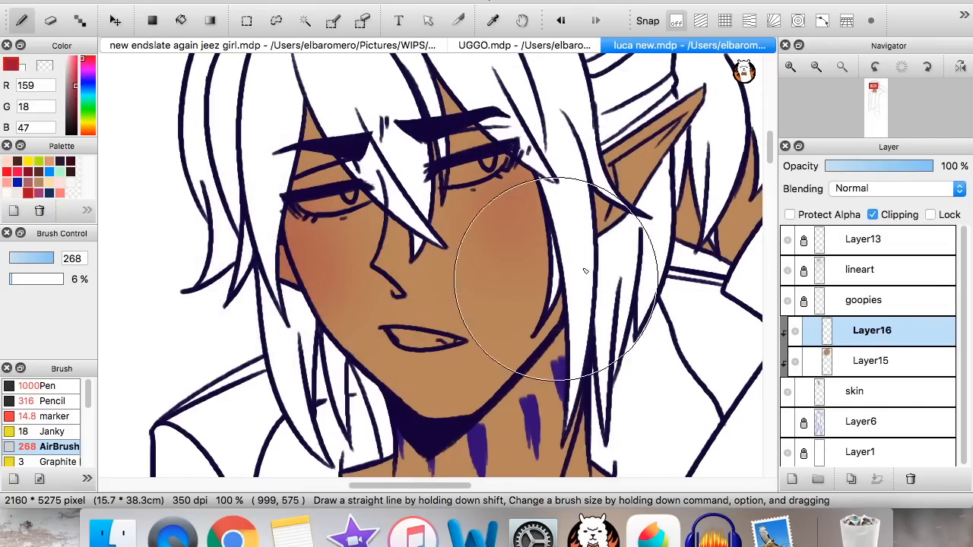
click(816, 66)
click(816, 66)
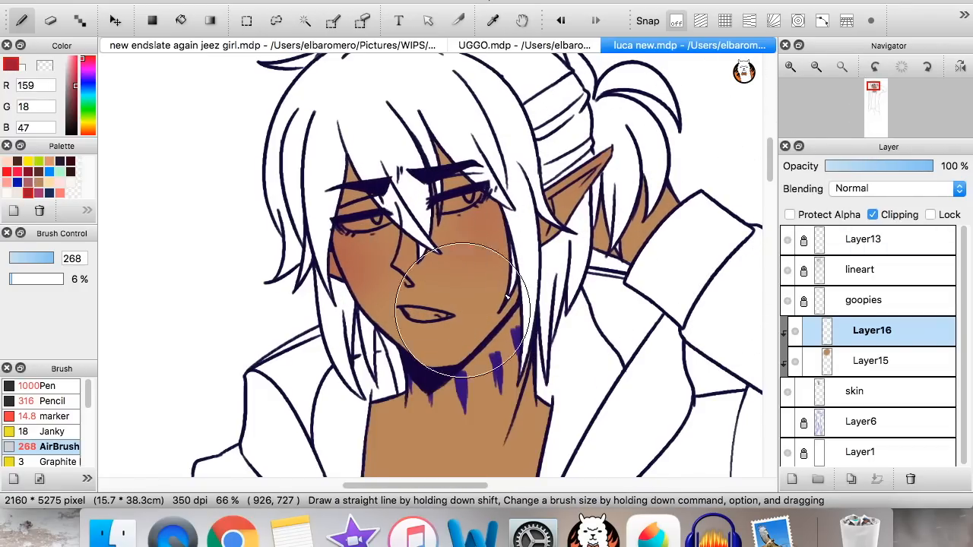
Try a heavy airbrushed blush across the nose, cheeks and ear, and undo it
drag(388, 256, 472, 213)
drag(456, 295, 737, 239)
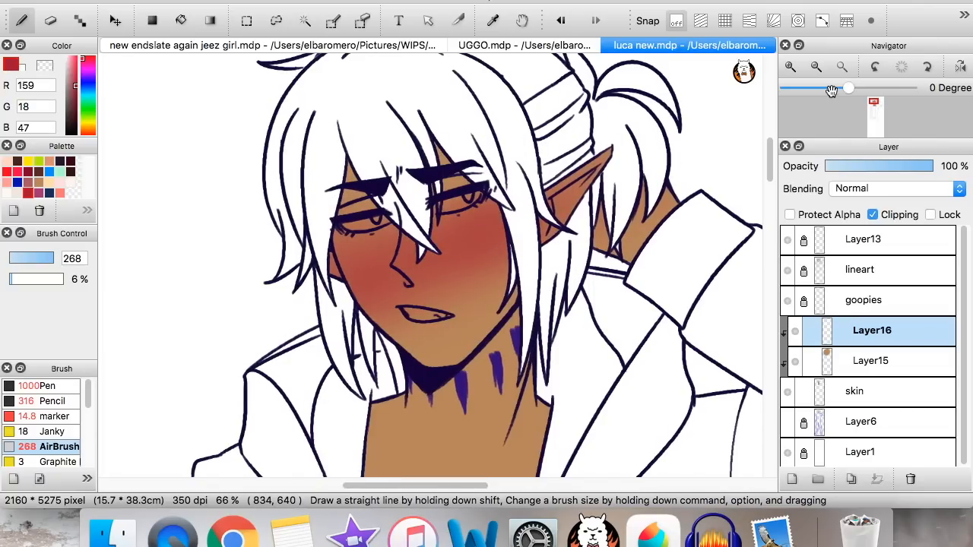
key(super+z)
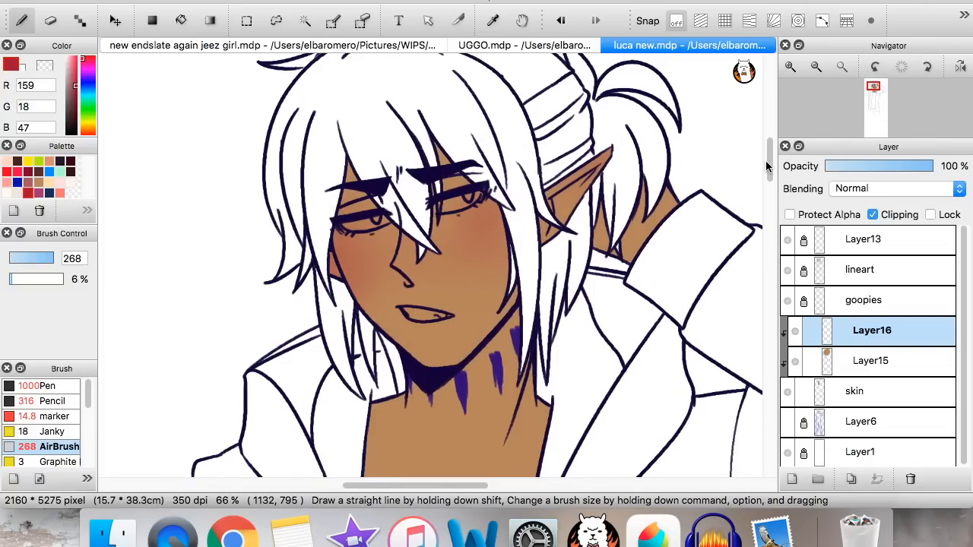
Build up the soft airbrushed blush on the face and lower its layer opacity to 69%
click(815, 66)
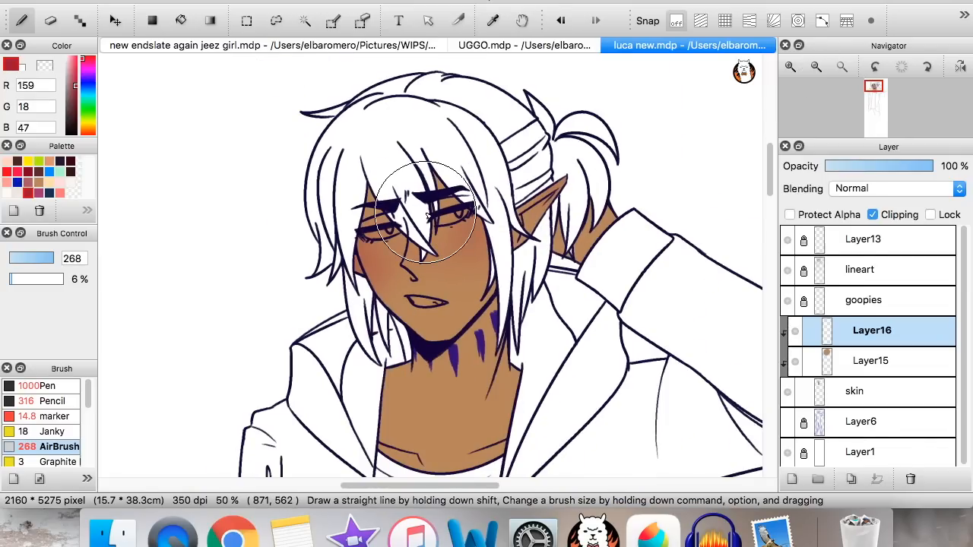
mouse_move(455, 235)
mouse_down()
mouse_move(451, 269)
mouse_move(458, 245)
mouse_move(485, 247)
mouse_up()
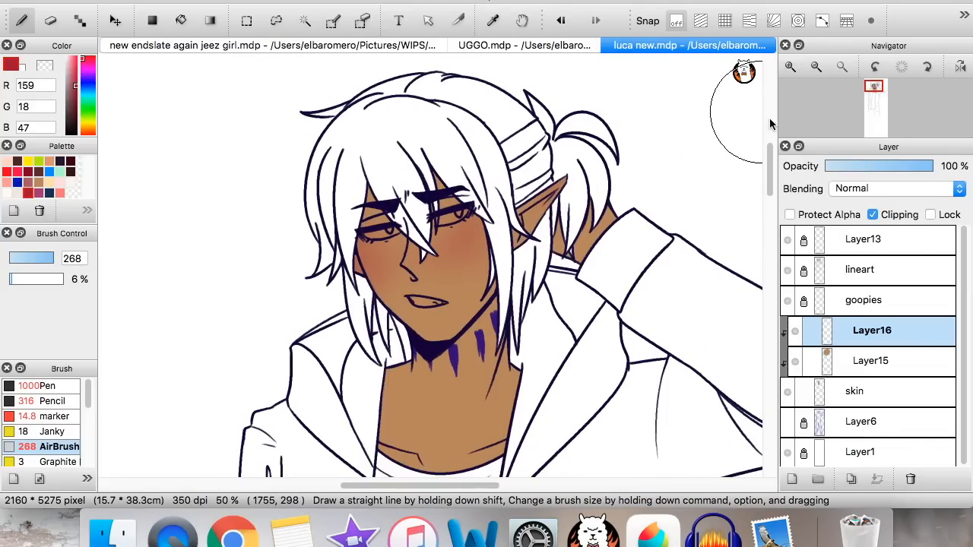
scroll(771, 159, down, 2)
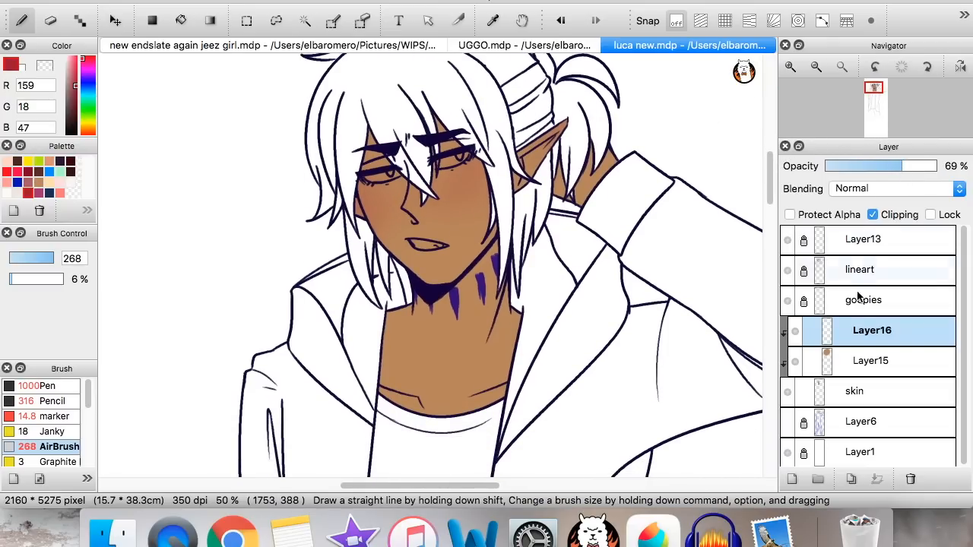
Delete the airbrushed blush layer and Layer15 beneath it
click(911, 478)
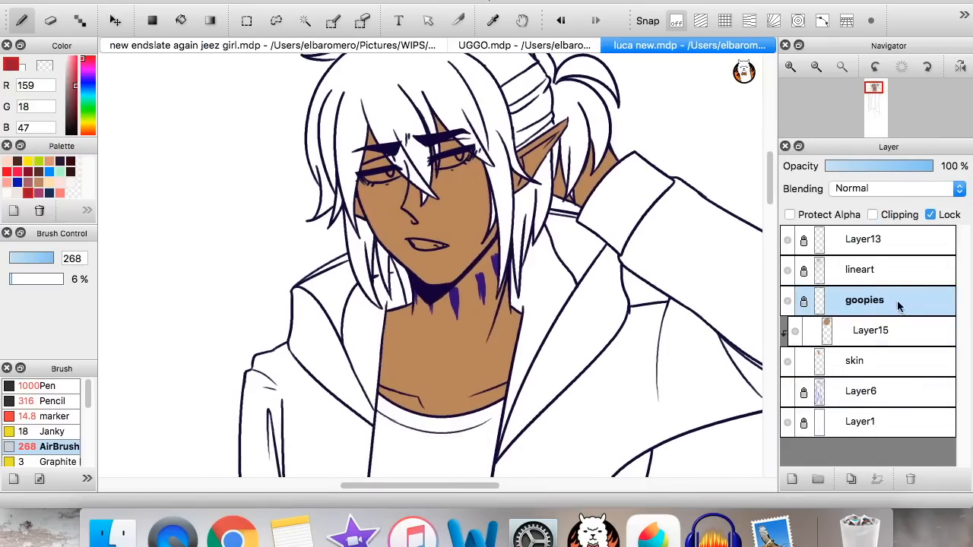
click(902, 334)
click(912, 477)
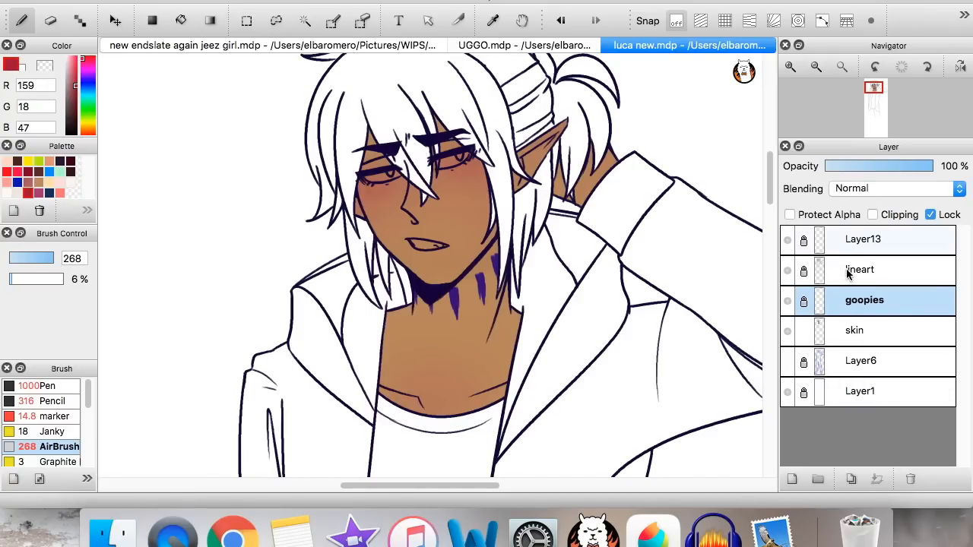
Paint hard-edged dark red shadows on the face, ear, hand and neck with the Pen on a layer clipped to the skin
click(876, 331)
right_click(398, 330)
drag(497, 343, 467, 349)
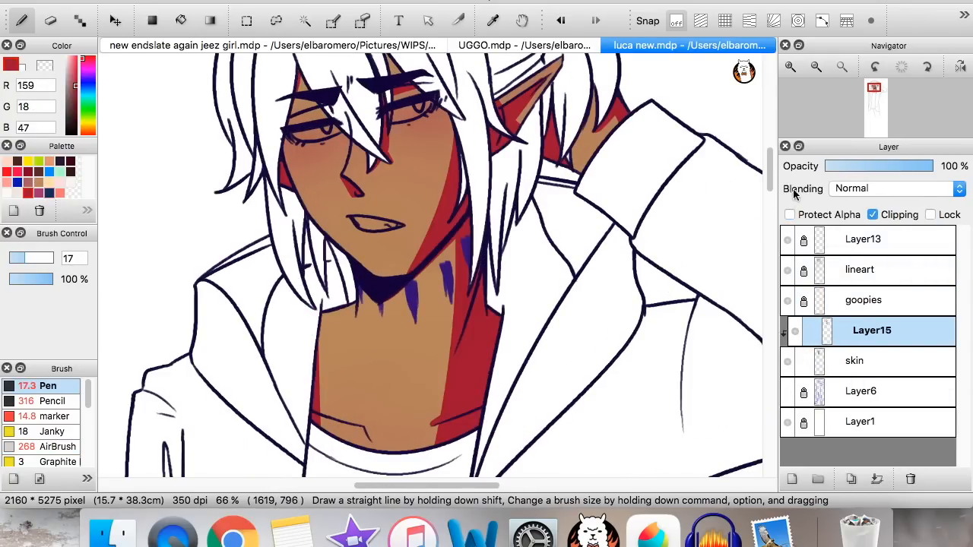
Open the Hue Saturation Brightness adjustment for the shadow layer and try a hue of -138
drag(768, 184, 767, 183)
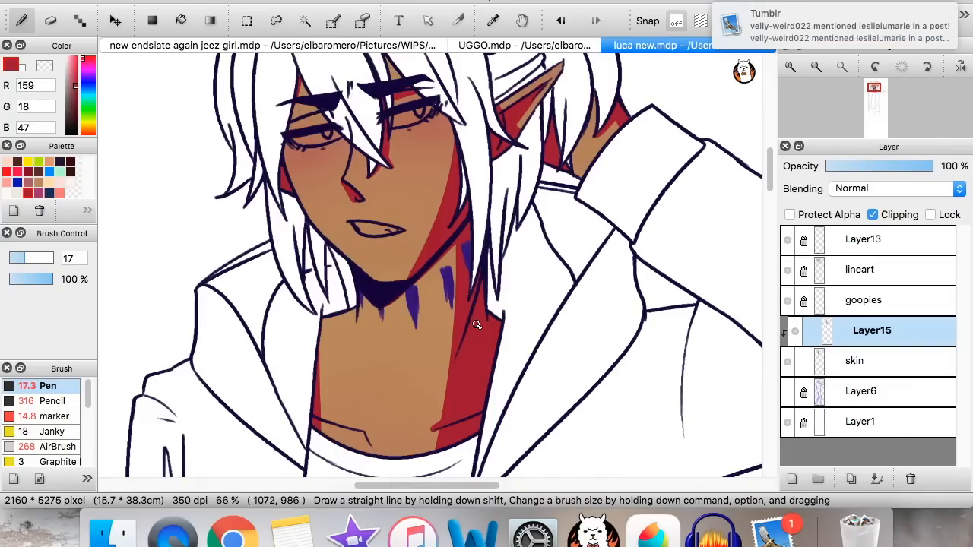
mouse_move(869, 100)
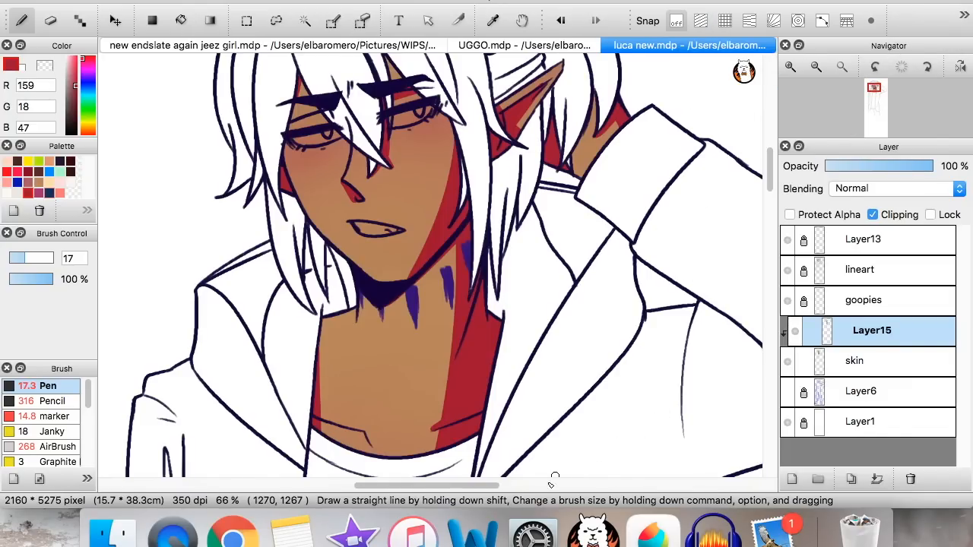
drag(491, 486, 483, 487)
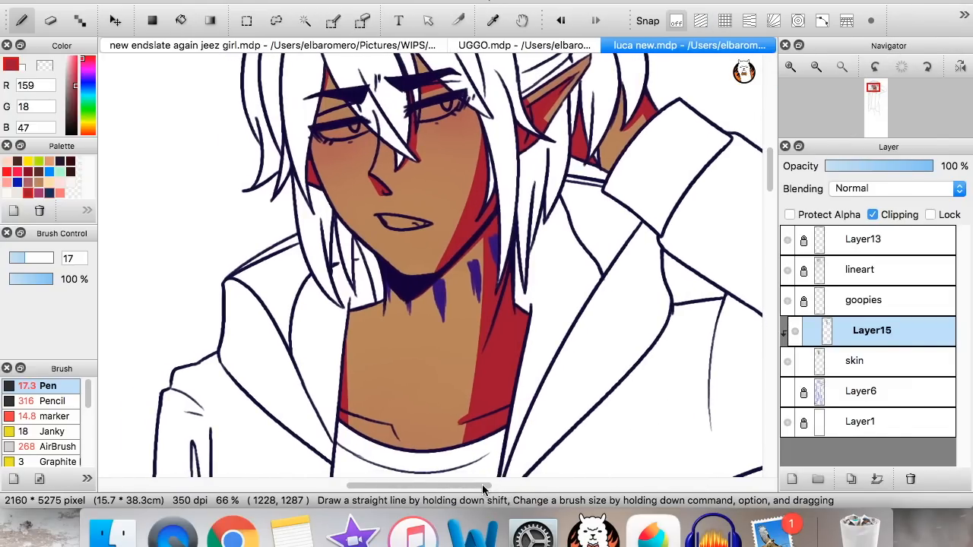
drag(771, 169, 769, 165)
key(super+u)
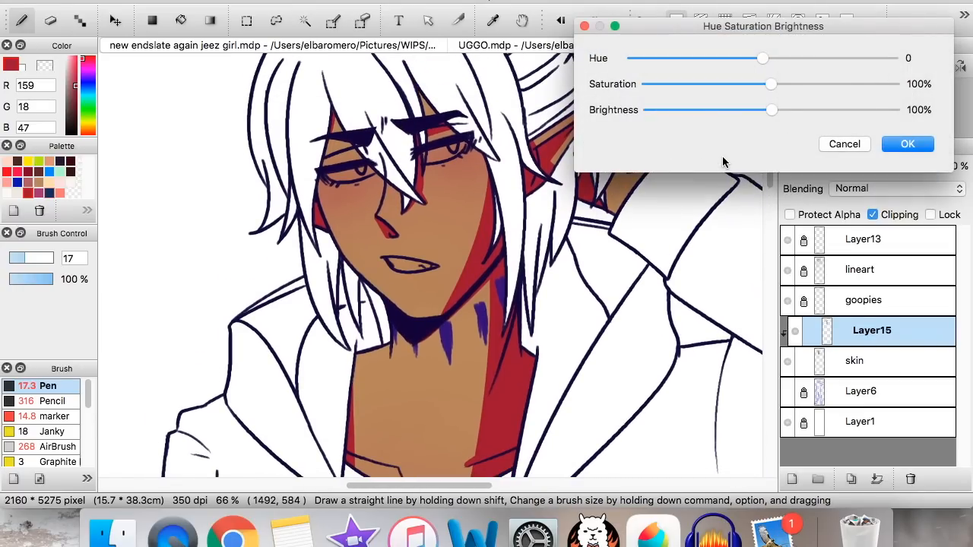
drag(664, 61, 663, 64)
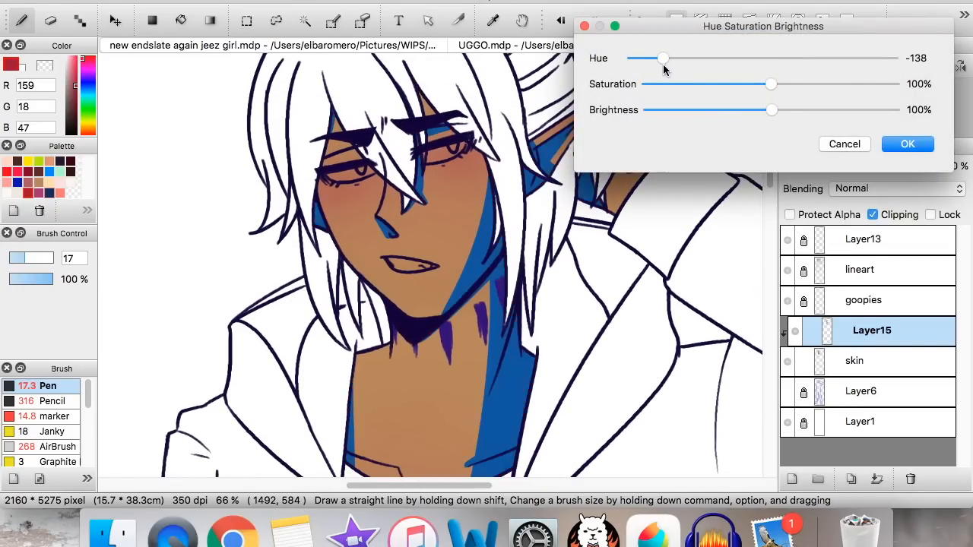
mouse_move(693, 26)
mouse_down()
mouse_move(690, 0)
mouse_move(688, 8)
mouse_up()
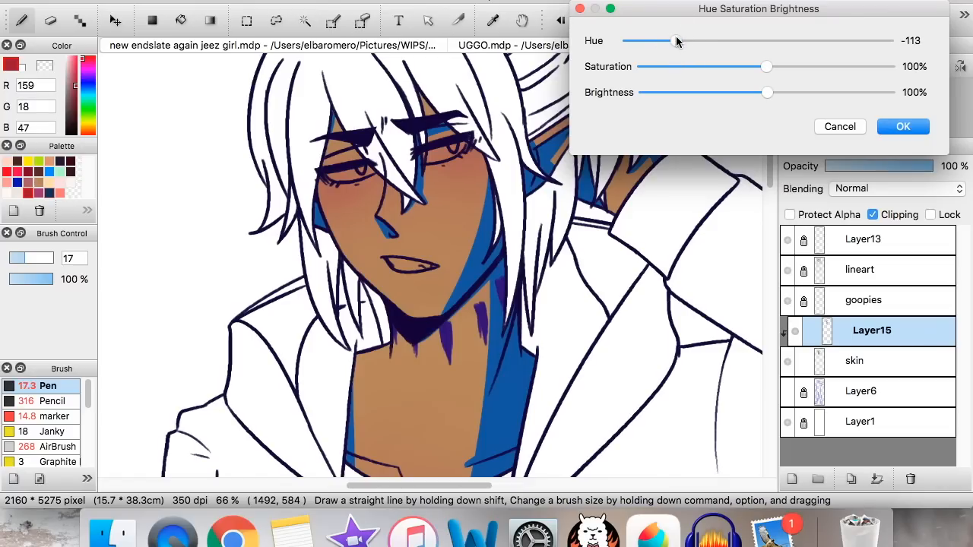
Recolour the shadows with hue -16, saturation 77% and brightness 81%, and lower their layer opacity to 63%
drag(706, 37, 766, 40)
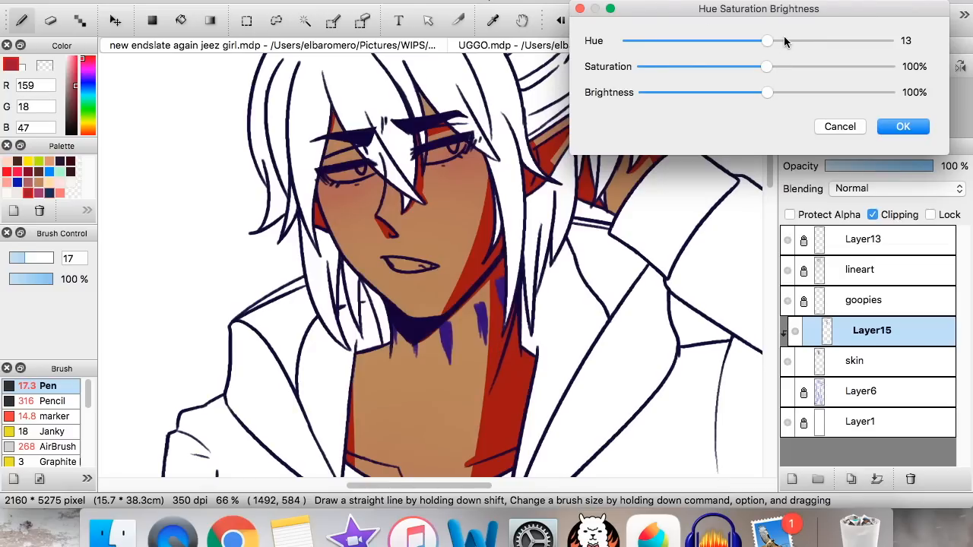
click(810, 41)
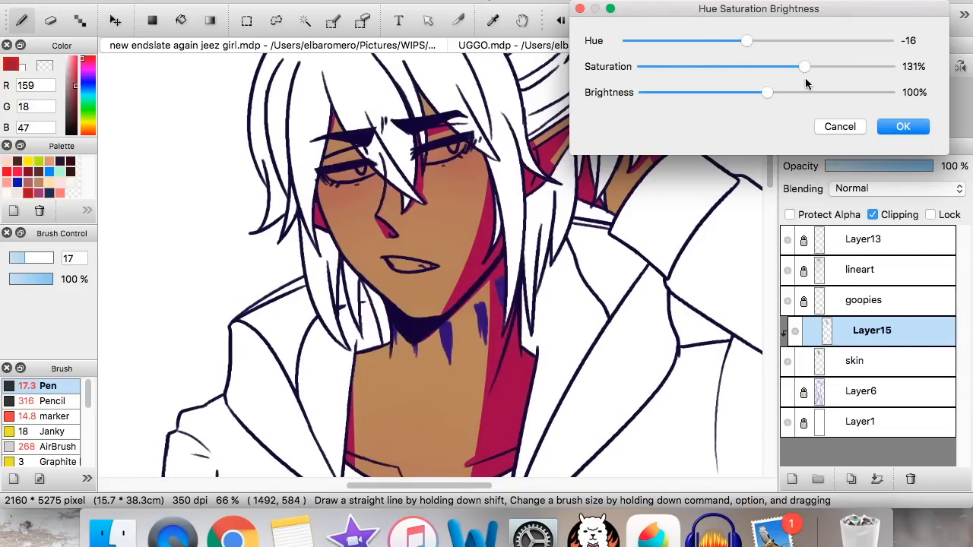
drag(802, 92, 729, 92)
drag(804, 66, 737, 71)
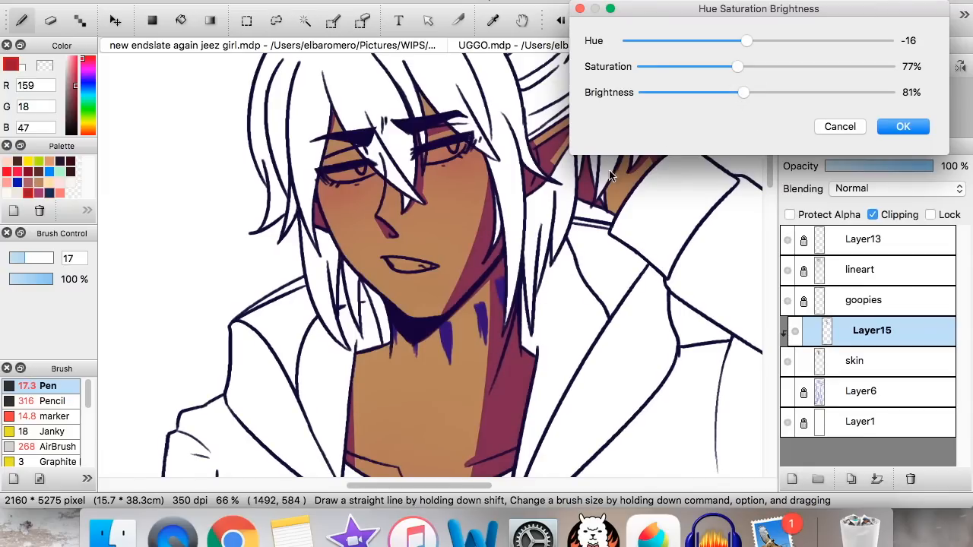
click(901, 126)
drag(869, 166, 895, 166)
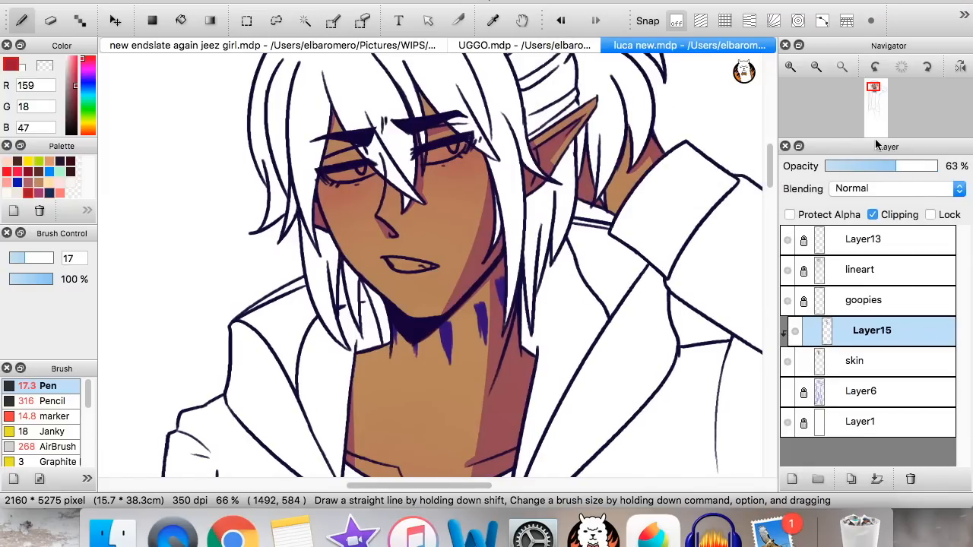
Sample the blended shadow colour from the neck, restore the shadow layer's opacity to 100% and protect its alpha
drag(877, 103, 855, 91)
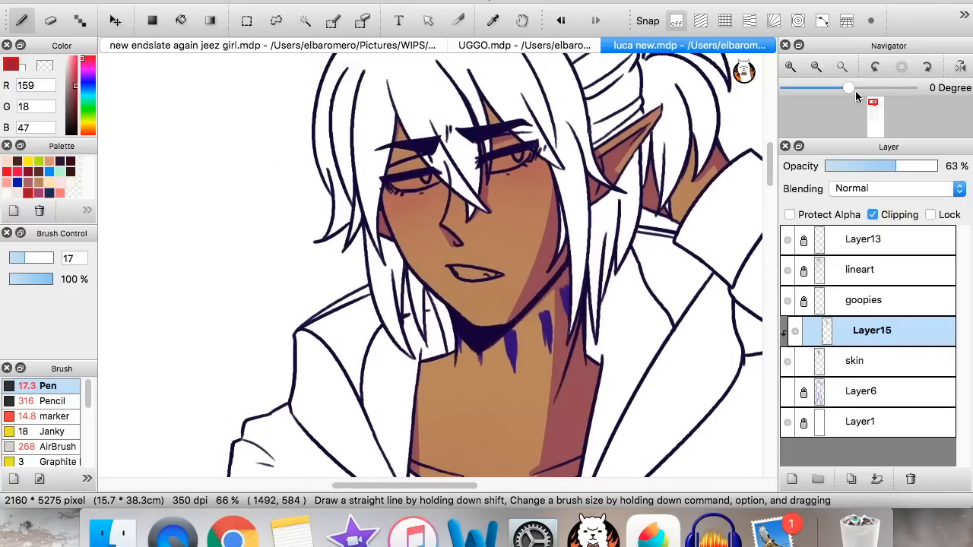
drag(773, 157, 770, 170)
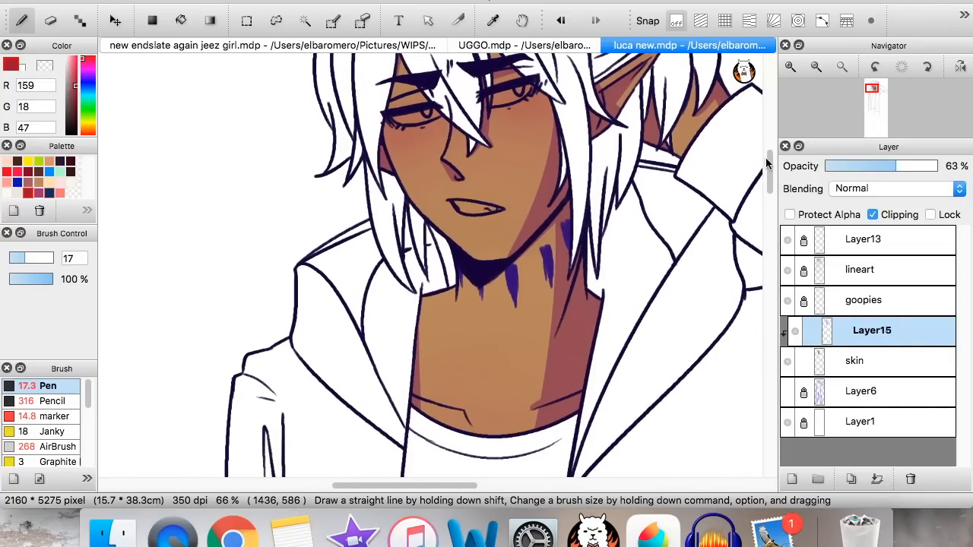
alt+click(569, 367)
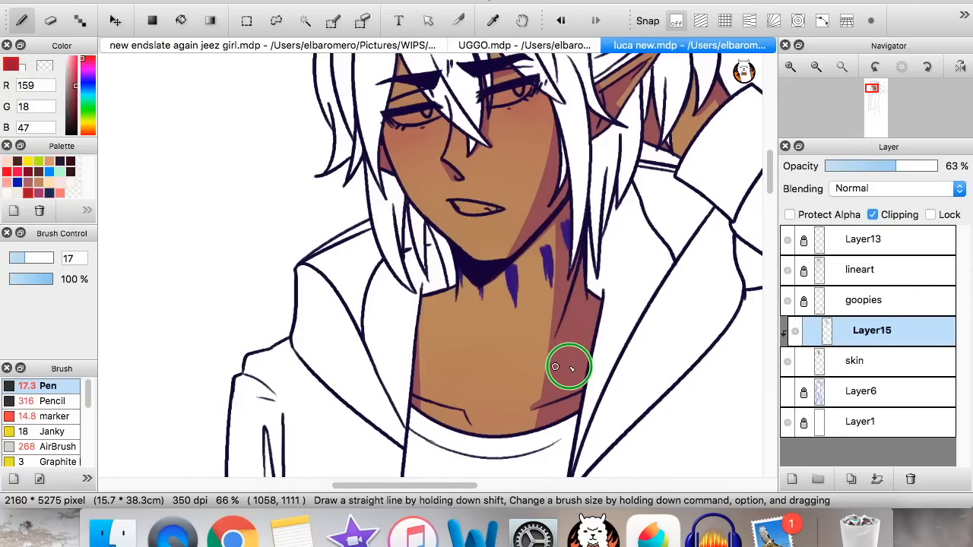
drag(907, 169, 949, 165)
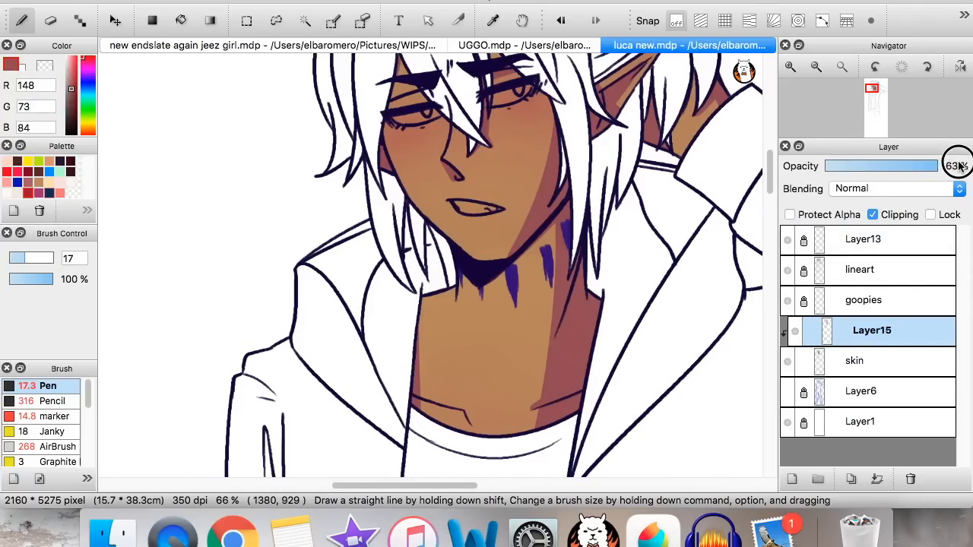
click(807, 217)
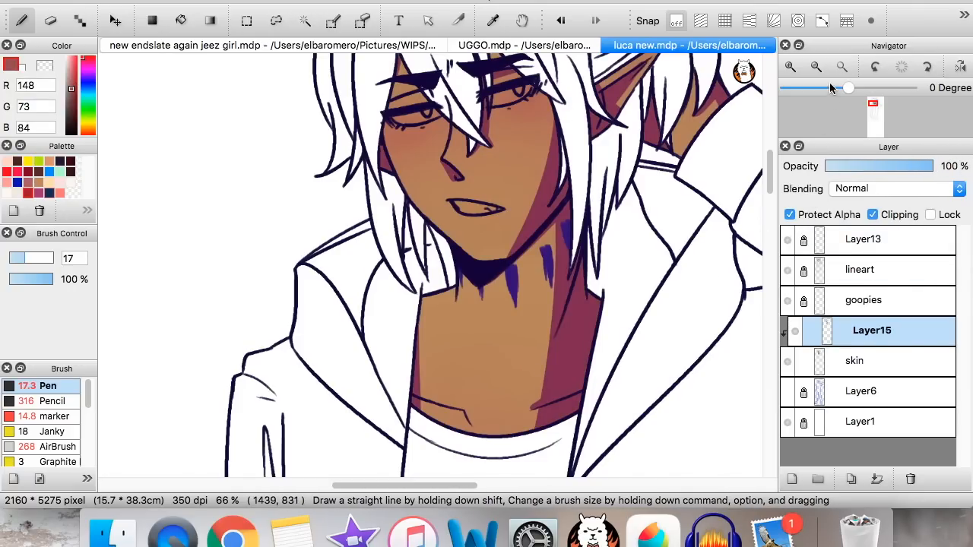
Paint over all the shadows in the sampled colour with the Pen at size 584
click(815, 66)
drag(50, 260, 74, 257)
click(573, 268)
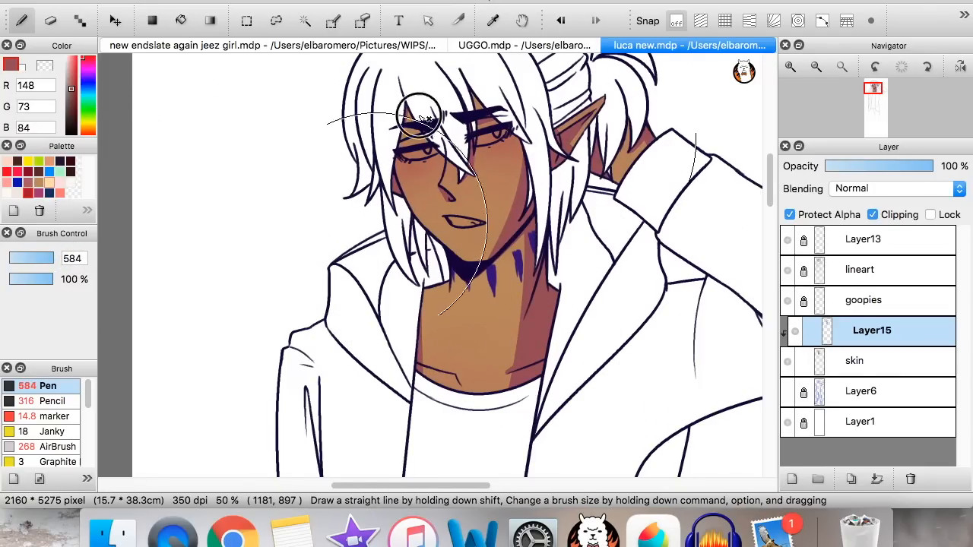
Widen the colour, palette and brush controls beside the canvas
click(791, 66)
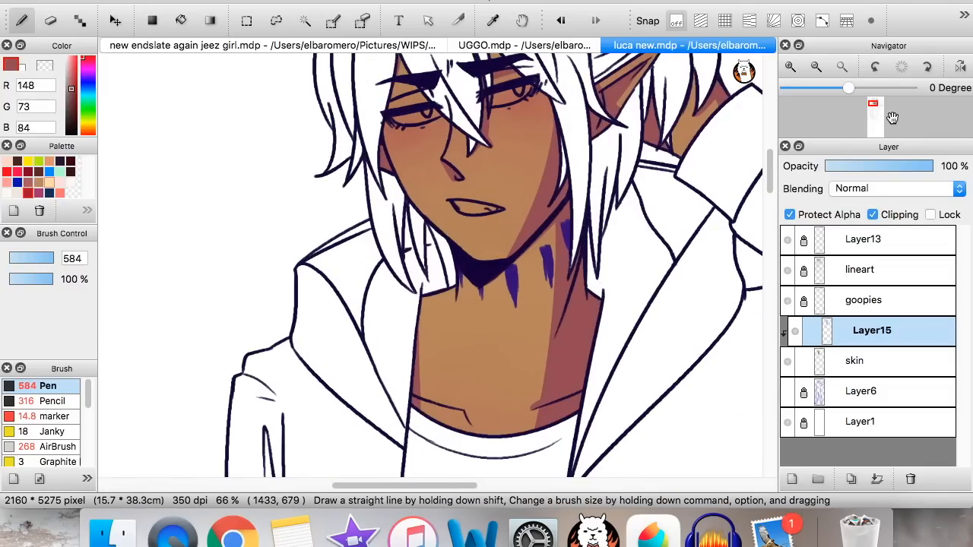
drag(873, 103, 873, 100)
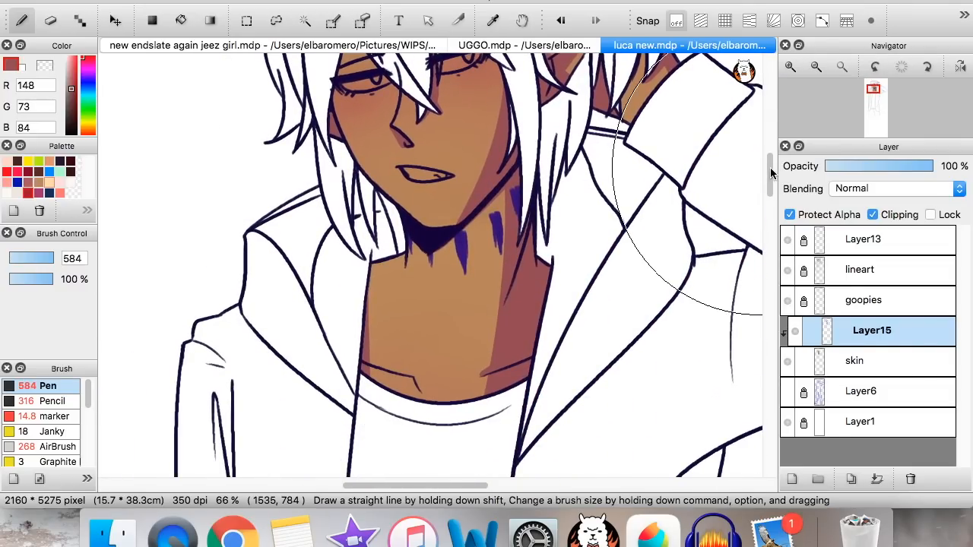
drag(769, 170, 770, 176)
click(791, 67)
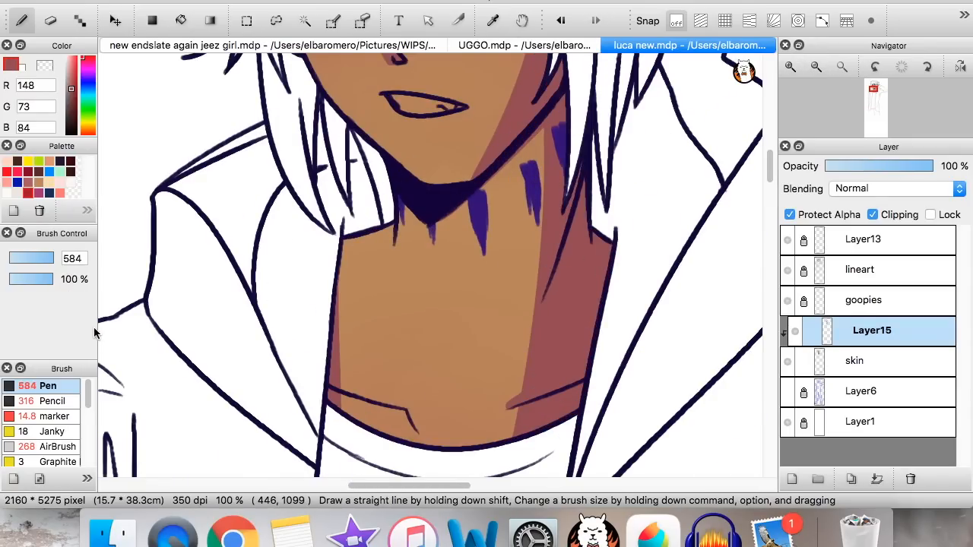
drag(98, 111, 156, 114)
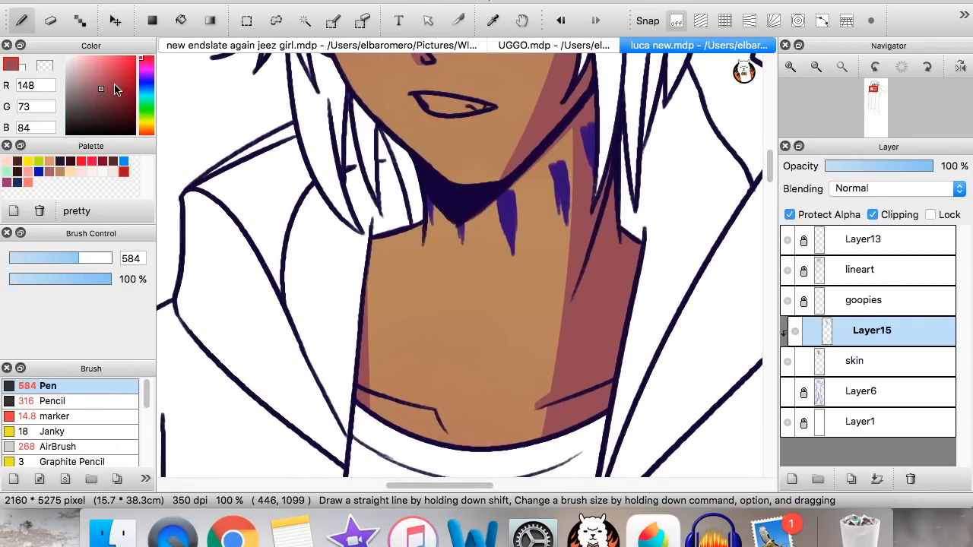
Airbrush deeper red (RGB 160, 22, 44) over the face and ear shadows at size 268 and 6% opacity
drag(112, 91, 127, 86)
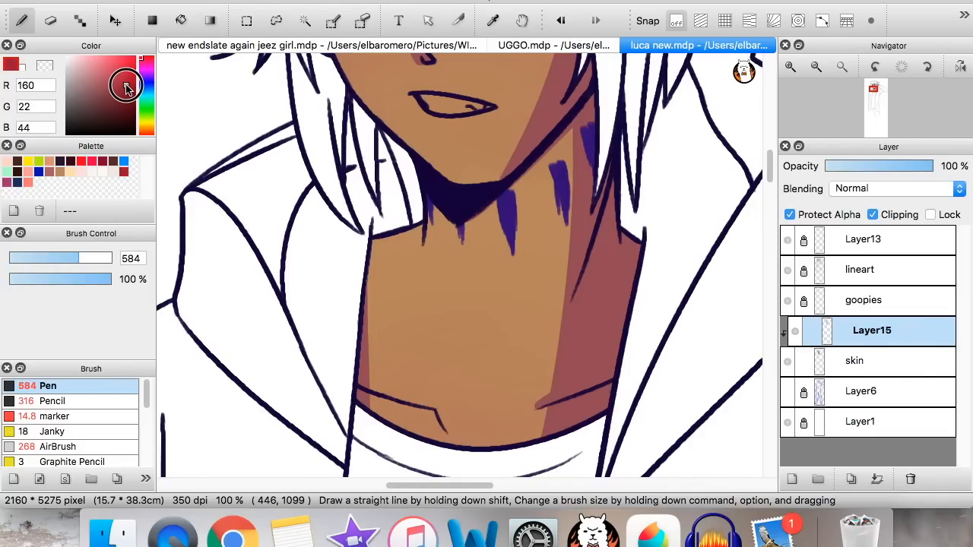
click(76, 416)
click(90, 447)
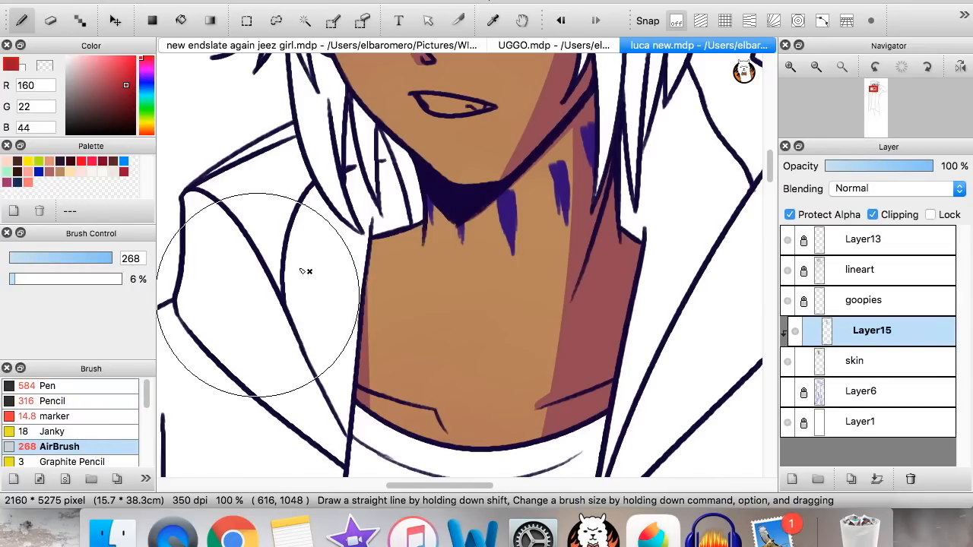
drag(775, 182, 769, 157)
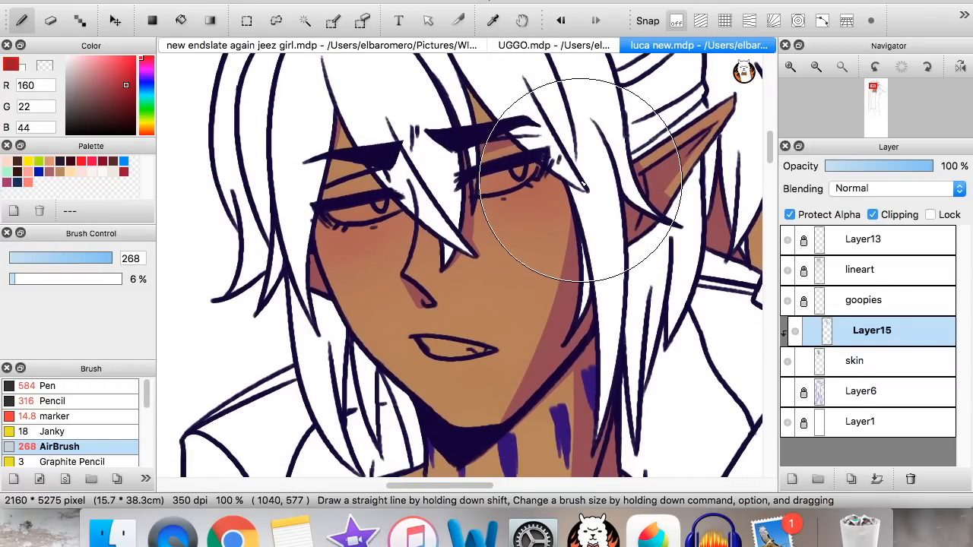
mouse_move(583, 184)
mouse_down()
mouse_move(604, 251)
mouse_move(581, 296)
mouse_move(608, 273)
mouse_move(575, 229)
mouse_move(562, 296)
mouse_move(531, 311)
mouse_move(730, 312)
mouse_move(731, 278)
mouse_up()
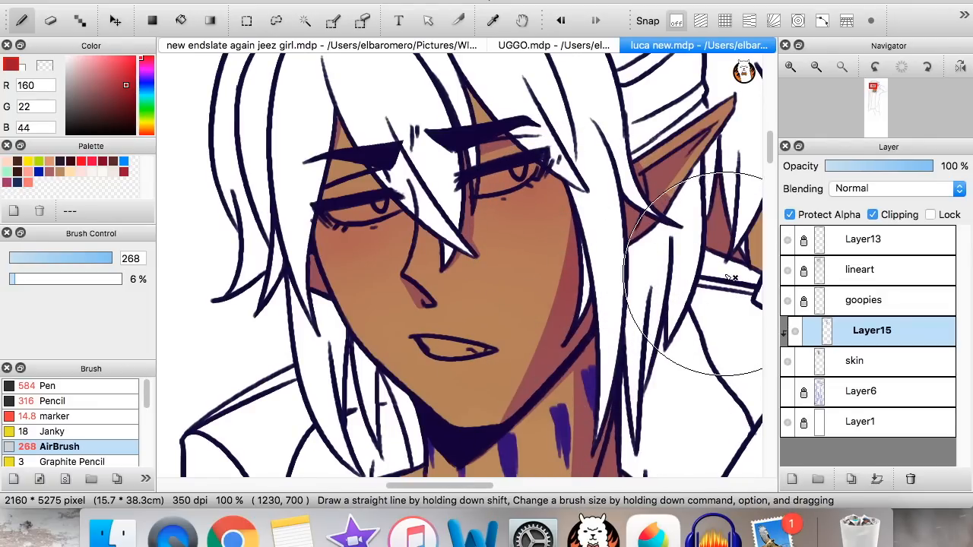
click(791, 68)
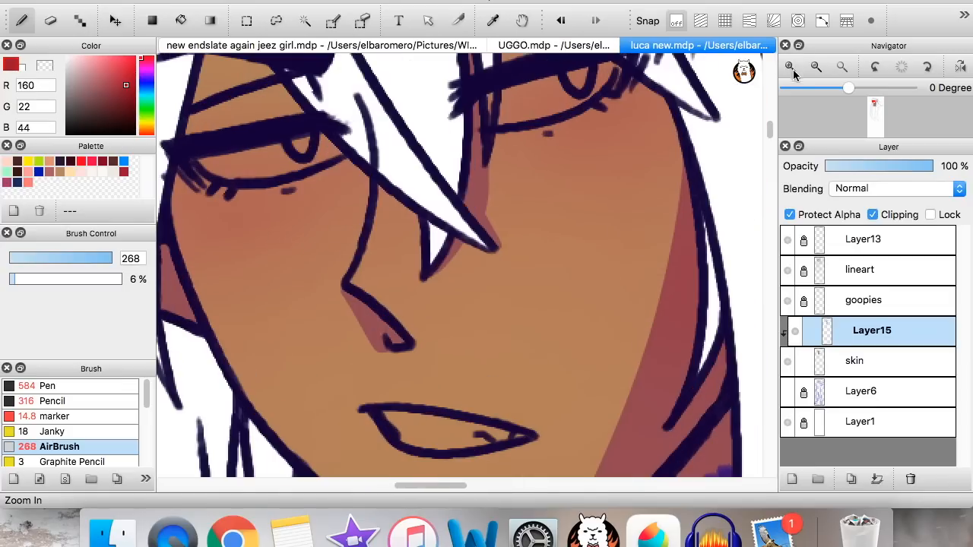
drag(769, 134, 770, 137)
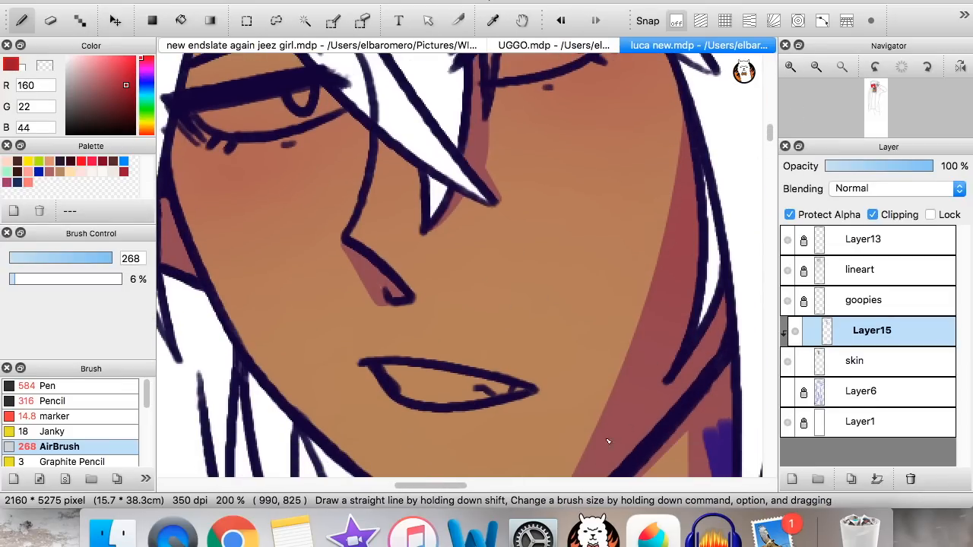
click(815, 67)
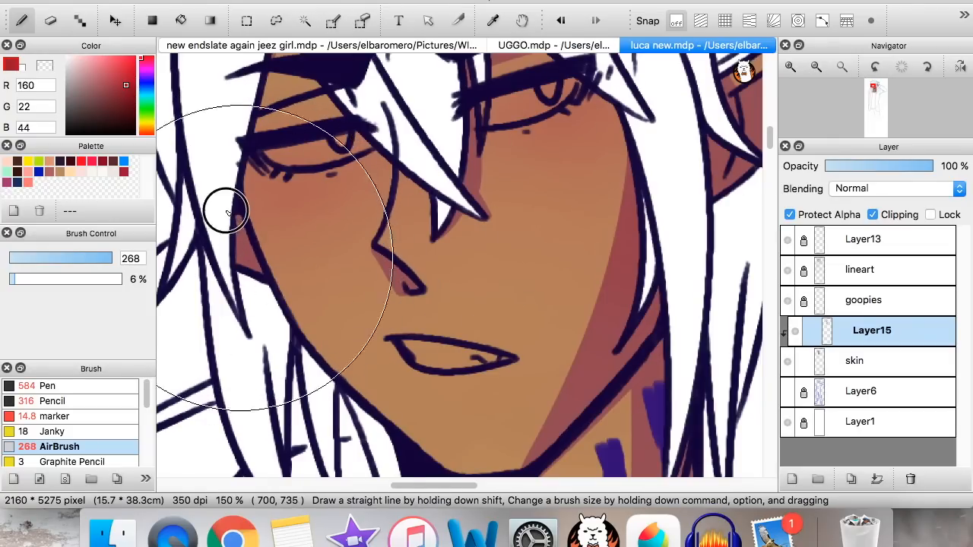
click(816, 67)
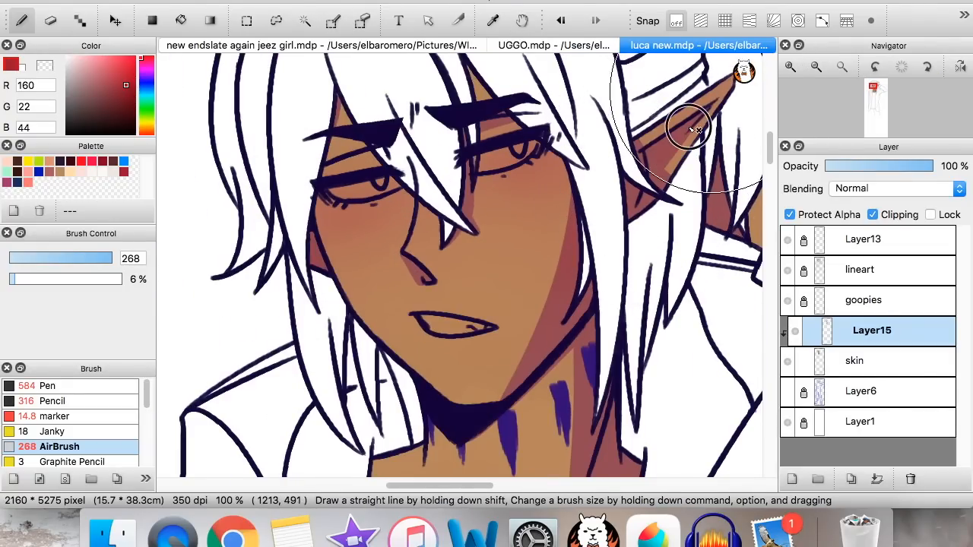
Airbrush the same deep red softly into the shadows on the neck and chest
mouse_move(769, 156)
mouse_down()
mouse_move(777, 178)
mouse_move(769, 173)
mouse_up()
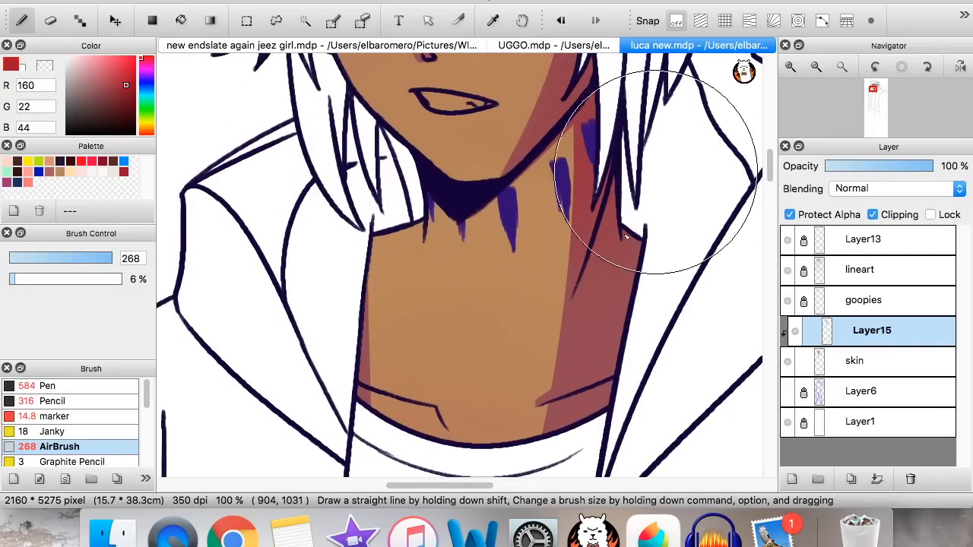
click(815, 67)
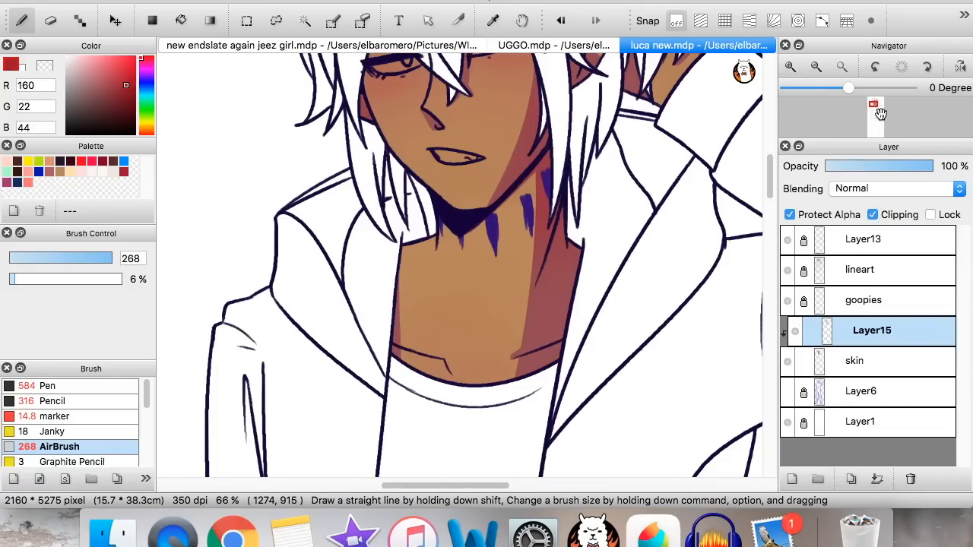
drag(872, 109, 874, 89)
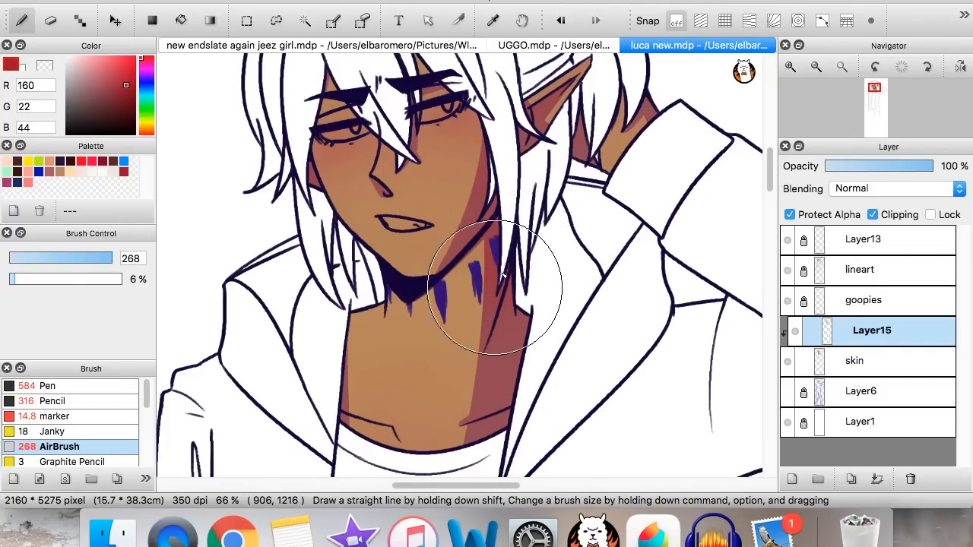
drag(770, 164, 775, 184)
key(super+plus)
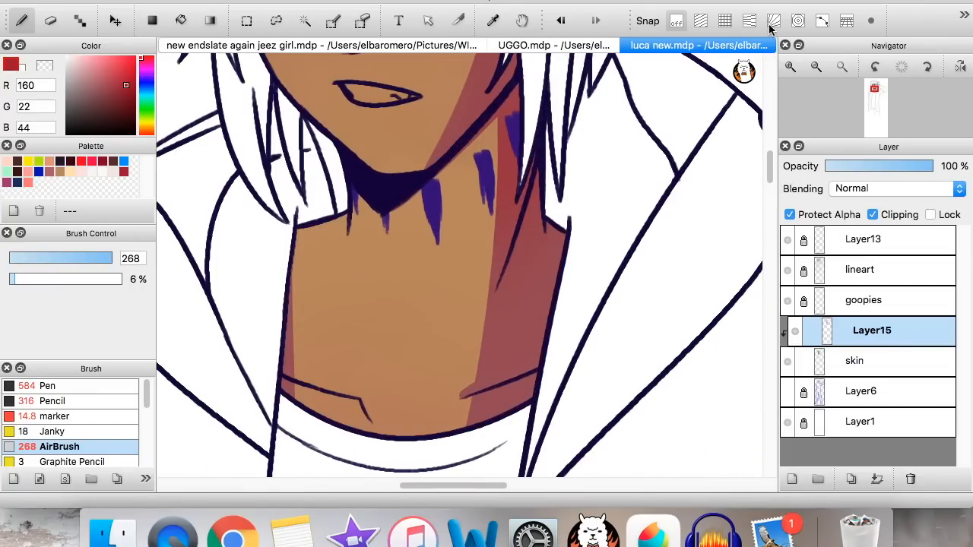
Sample the skin tone (RGB 180, 128, 90) and airbrush it into the shadows on the chest, face and ear to soften them
alt+click(323, 92)
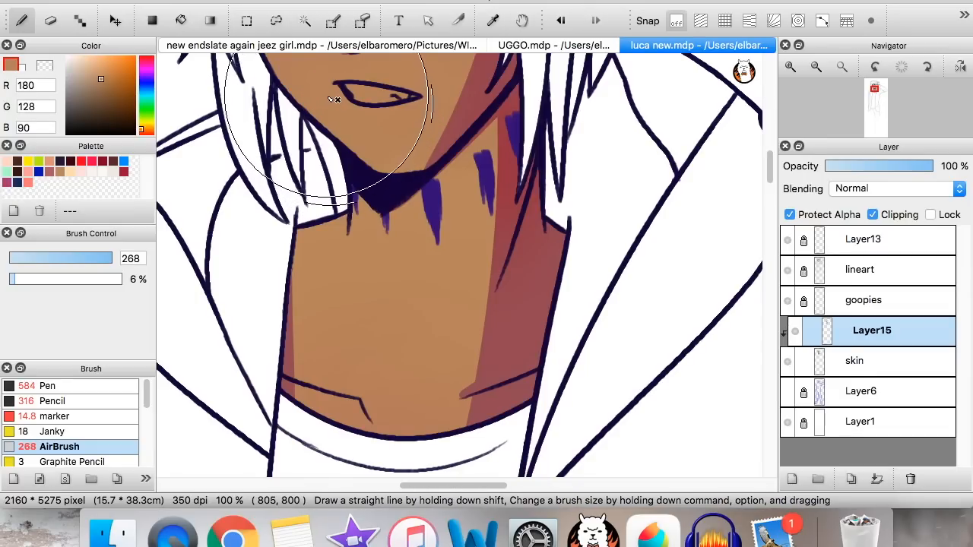
mouse_move(472, 302)
mouse_down()
mouse_move(473, 337)
mouse_move(451, 413)
mouse_move(462, 159)
mouse_move(475, 183)
mouse_move(482, 170)
mouse_move(412, 402)
mouse_move(474, 343)
mouse_move(448, 452)
mouse_move(445, 437)
mouse_move(540, 342)
mouse_move(467, 220)
mouse_move(313, 301)
mouse_up()
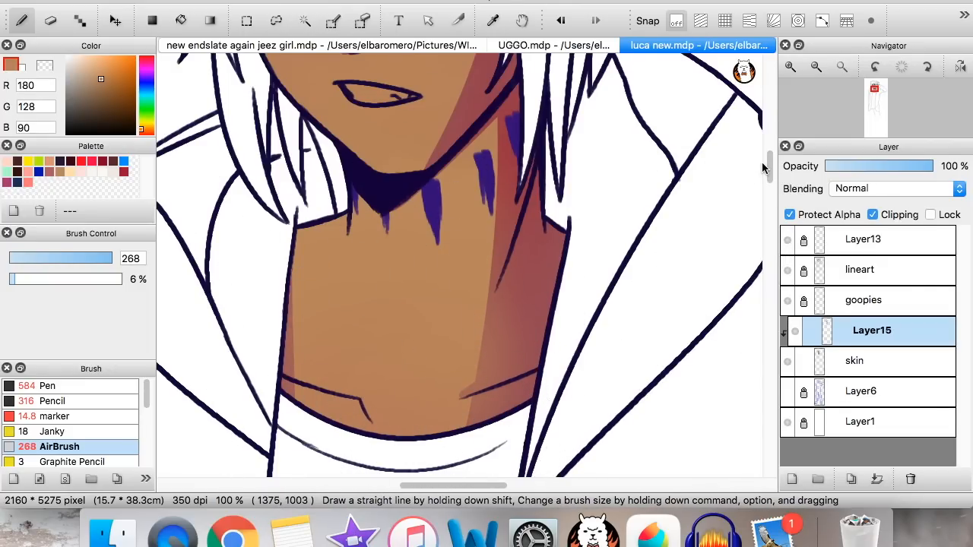
drag(768, 159, 768, 135)
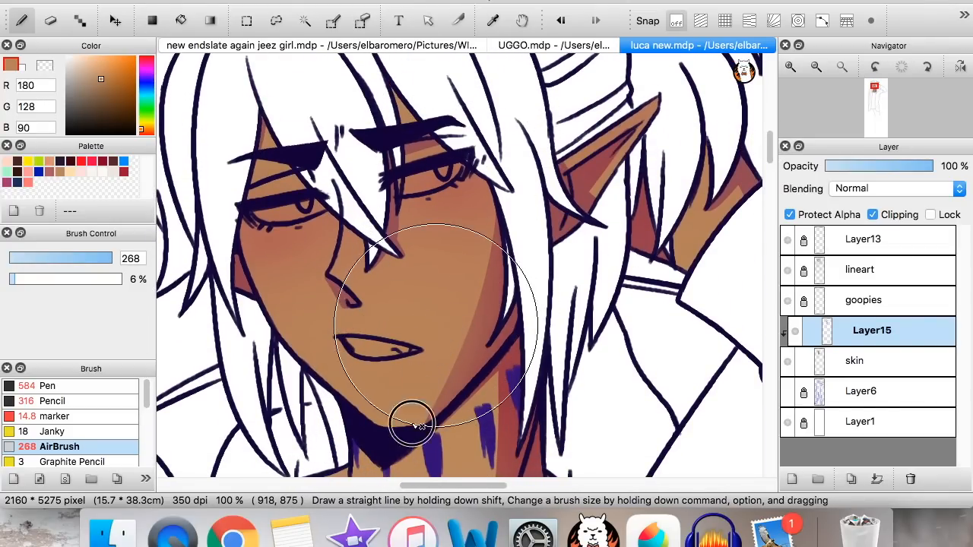
drag(669, 228, 737, 65)
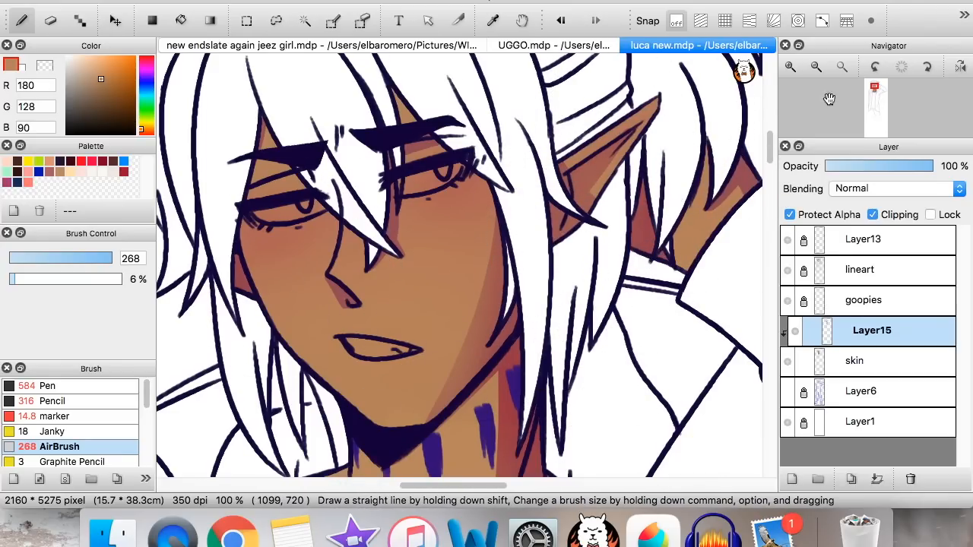
Examine the airbrushed shading on the face, ear, neck and chest from close up and farther away
click(815, 66)
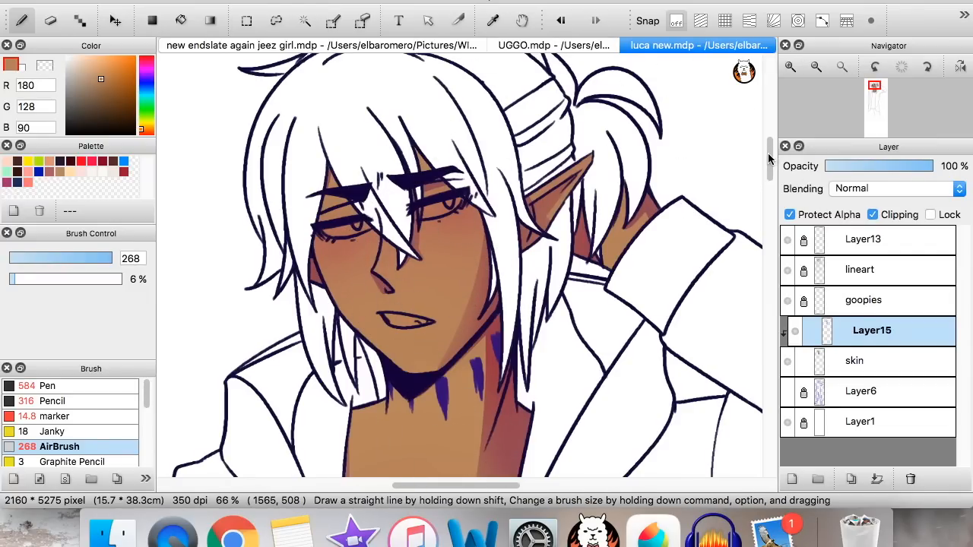
double_click(790, 66)
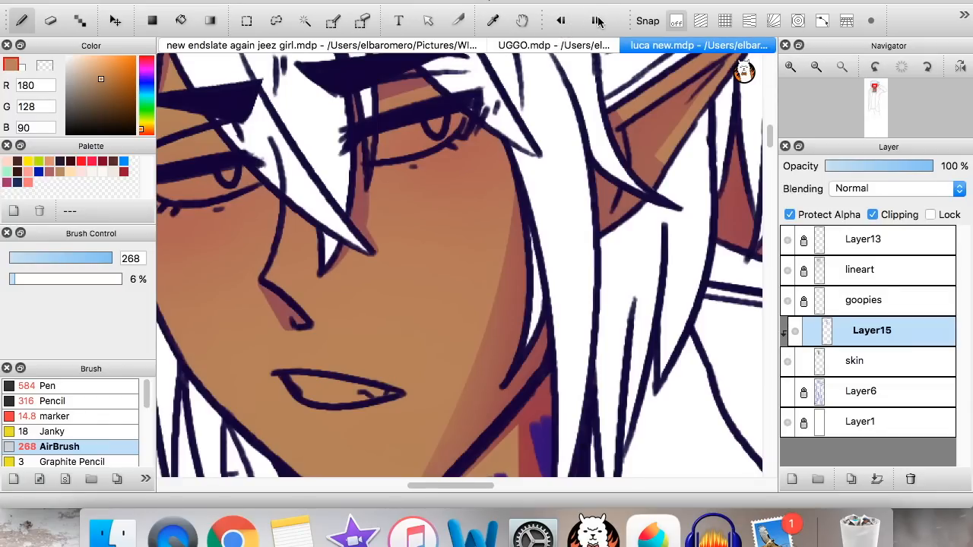
double_click(816, 66)
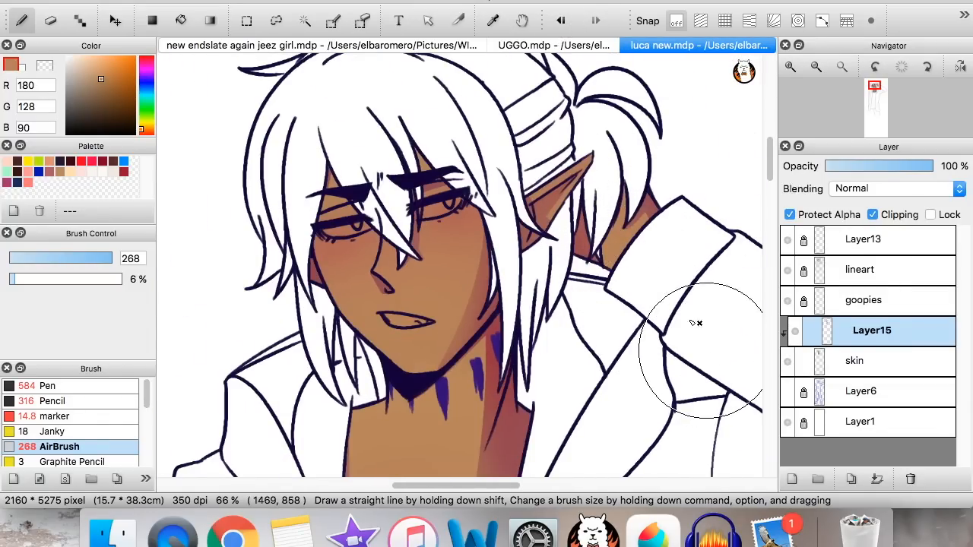
mouse_move(770, 166)
mouse_down()
mouse_move(774, 185)
mouse_move(772, 172)
mouse_up()
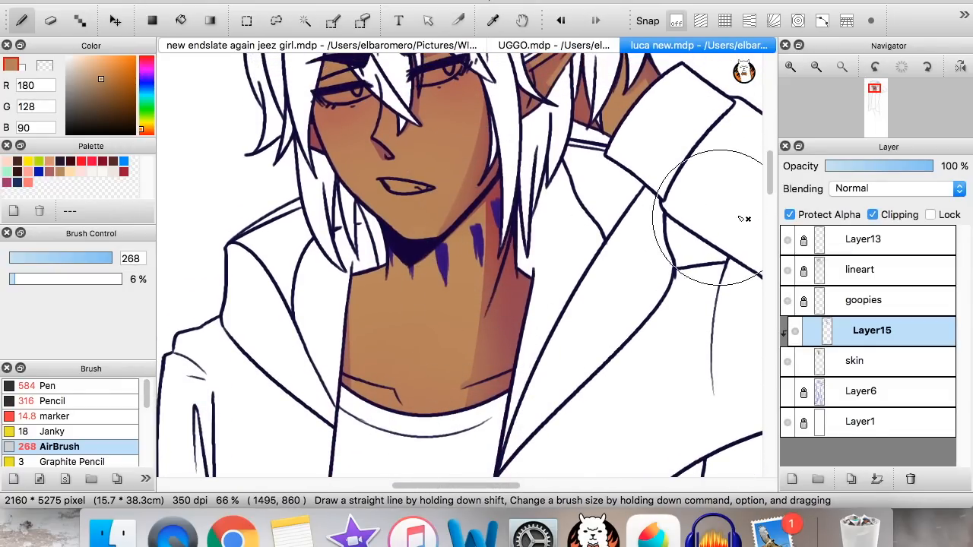
mouse_move(772, 186)
mouse_down()
mouse_move(765, 170)
mouse_move(768, 184)
mouse_up()
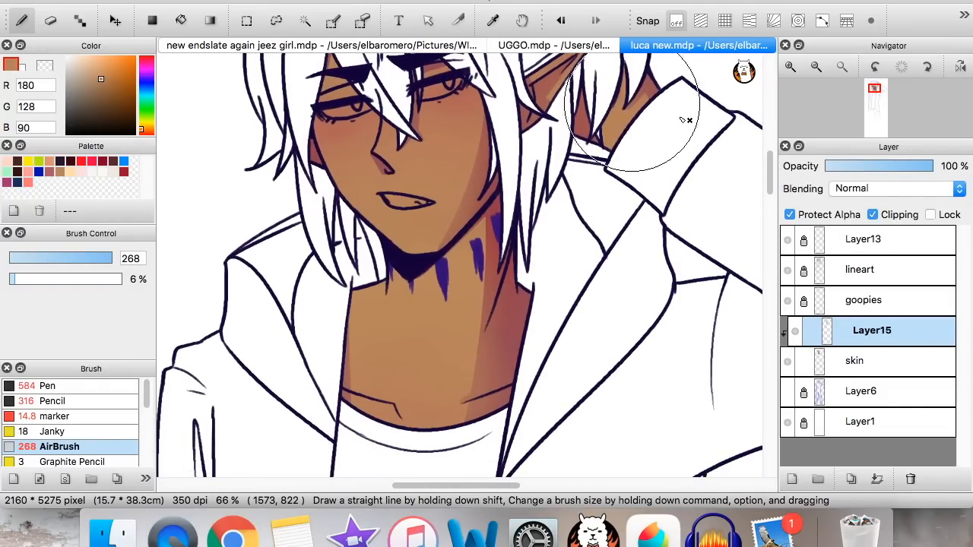
scroll(770, 163, up, 3)
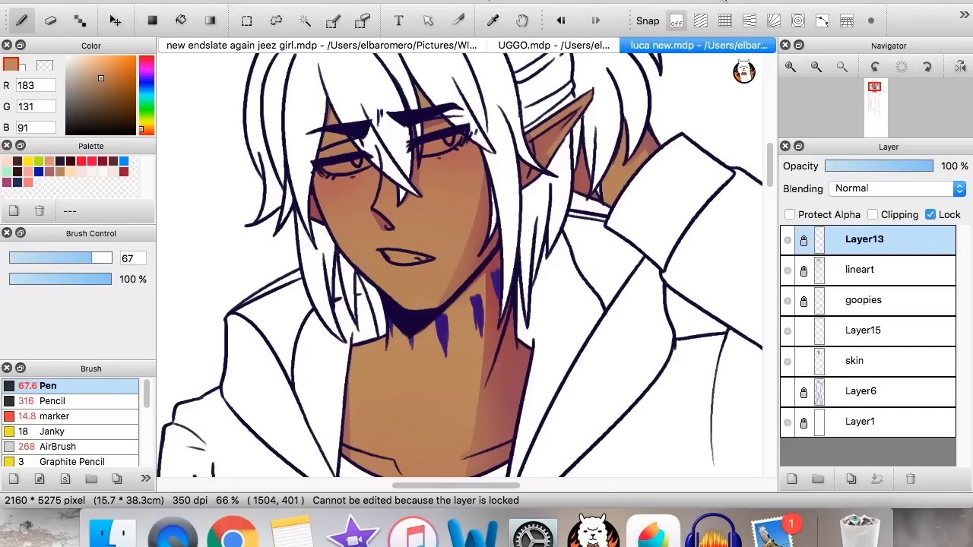
click(791, 67)
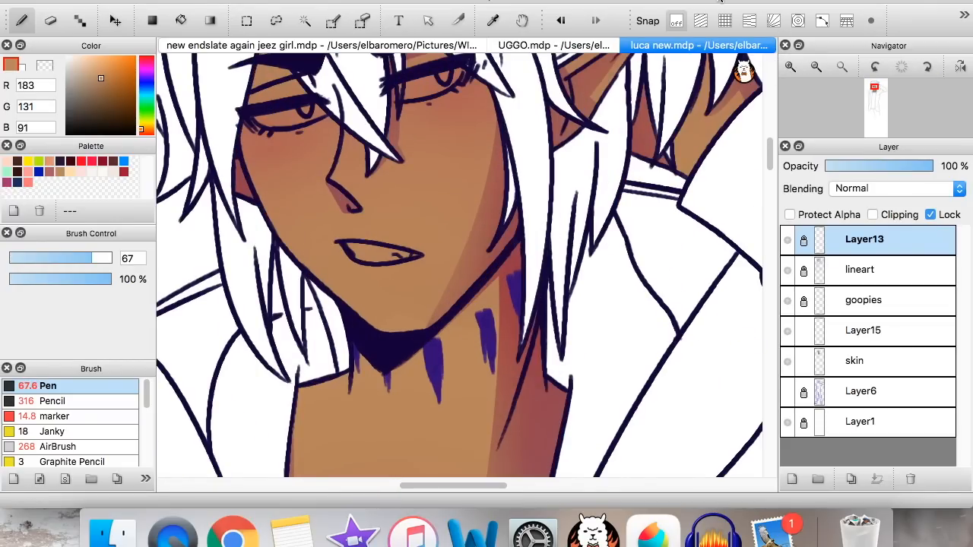
scroll(769, 162, up, 2)
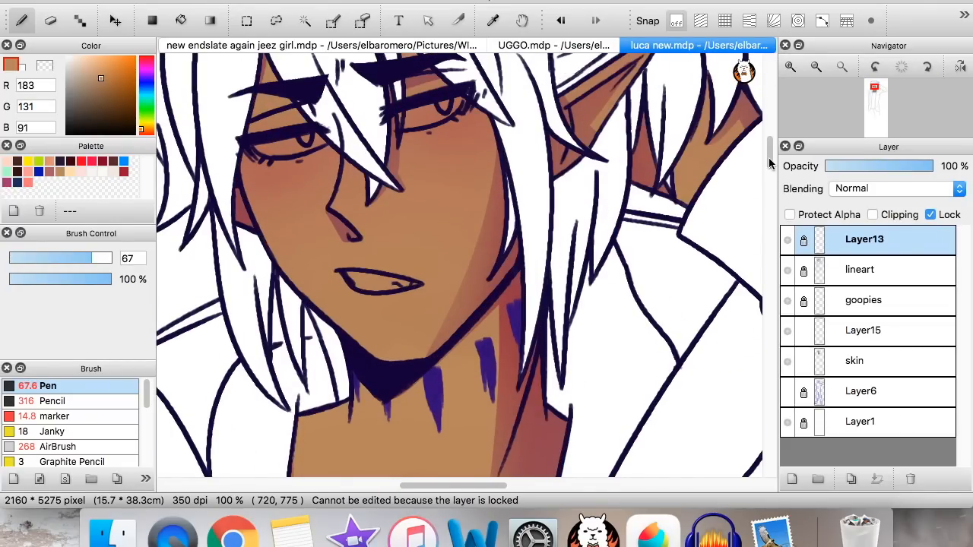
scroll(769, 162, up, 3)
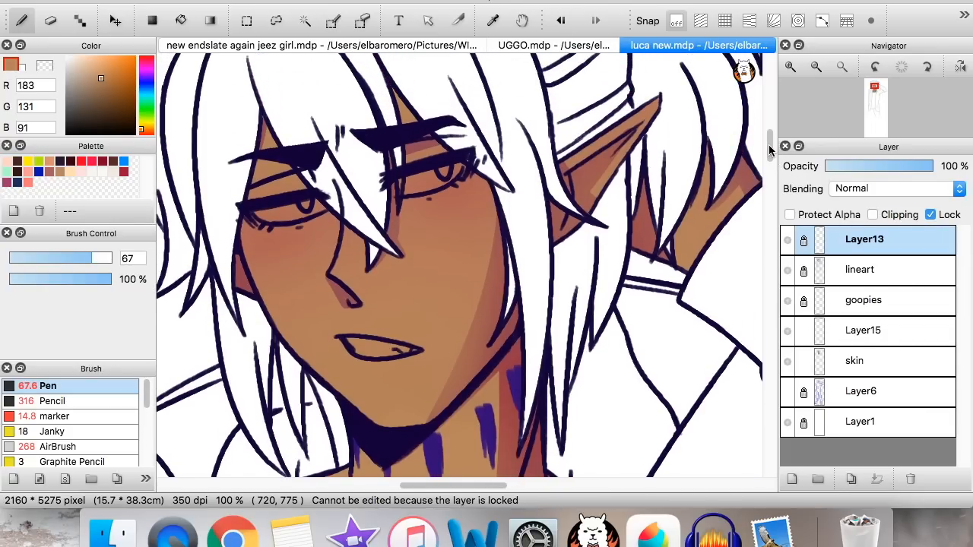
mouse_move(768, 150)
mouse_down()
mouse_move(769, 135)
mouse_move(767, 145)
mouse_up()
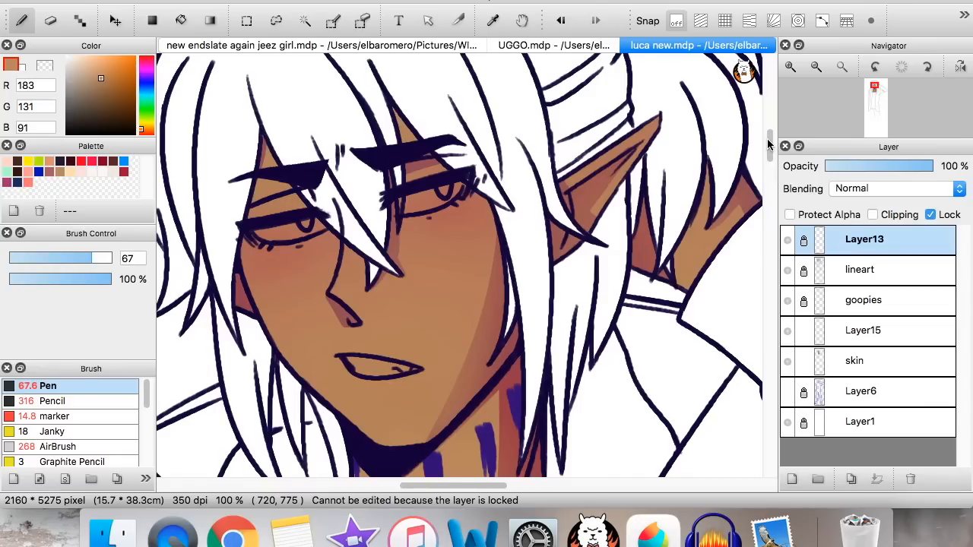
drag(427, 485, 426, 485)
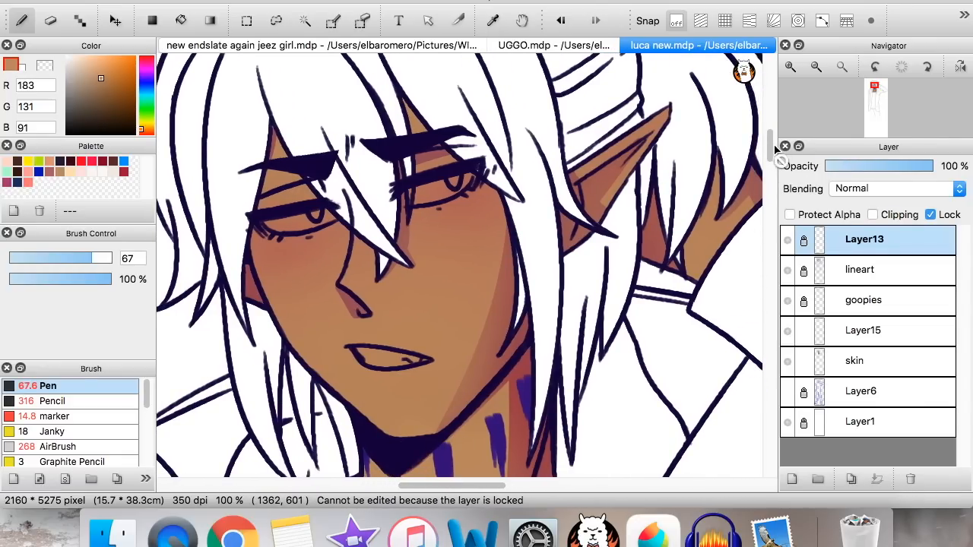
Make Layer15, directly above the skin layer, the active layer for painting
click(868, 306)
click(832, 336)
click(788, 331)
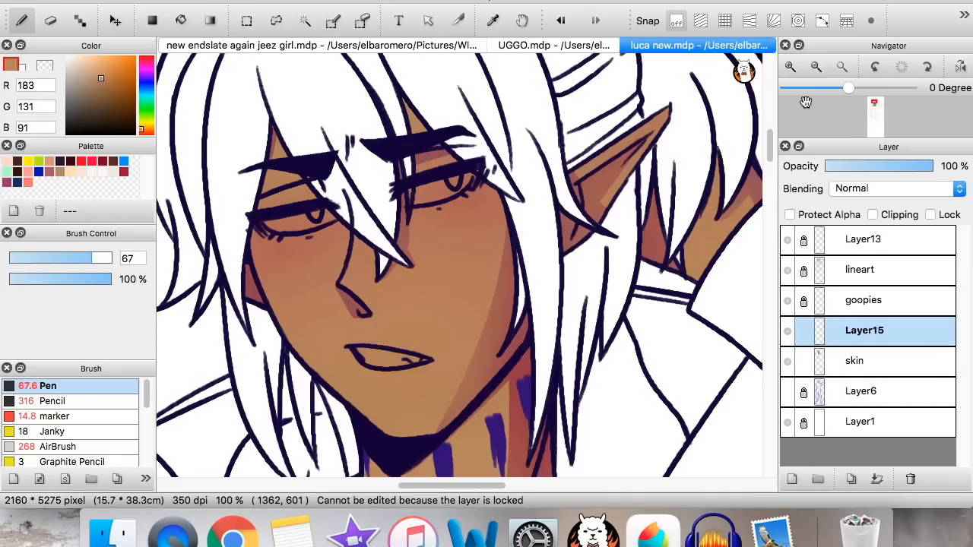
click(816, 68)
click(790, 67)
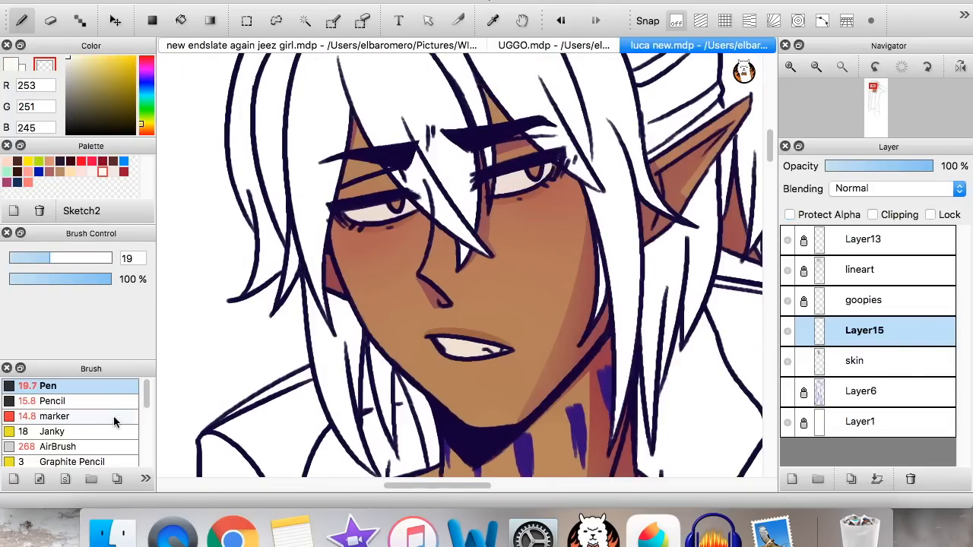
Choose the Circle Scatter brush at size 213 and darken a sampled face shadow colour to brown (RGB 108, 51, 40)
drag(145, 403, 144, 427)
click(125, 430)
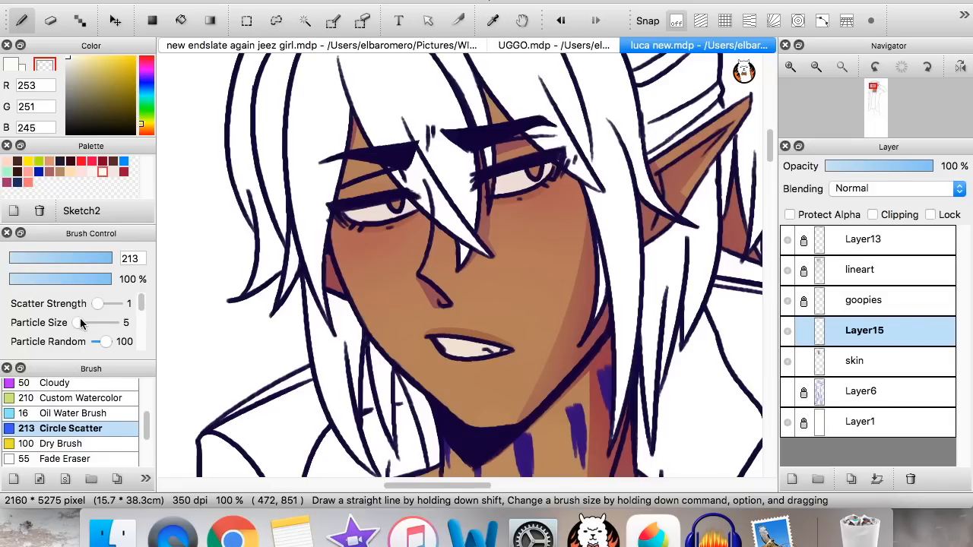
alt+click(558, 365)
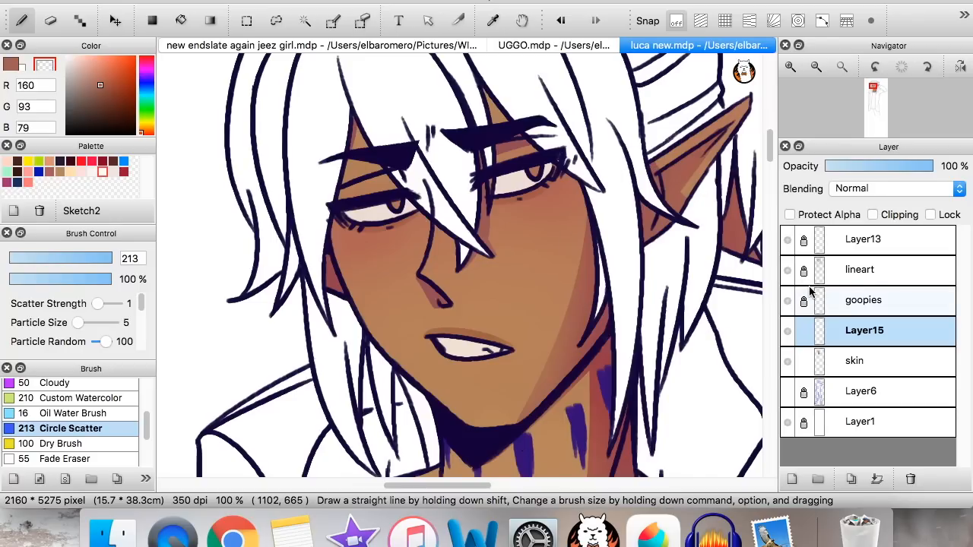
scroll(771, 137, up, 10)
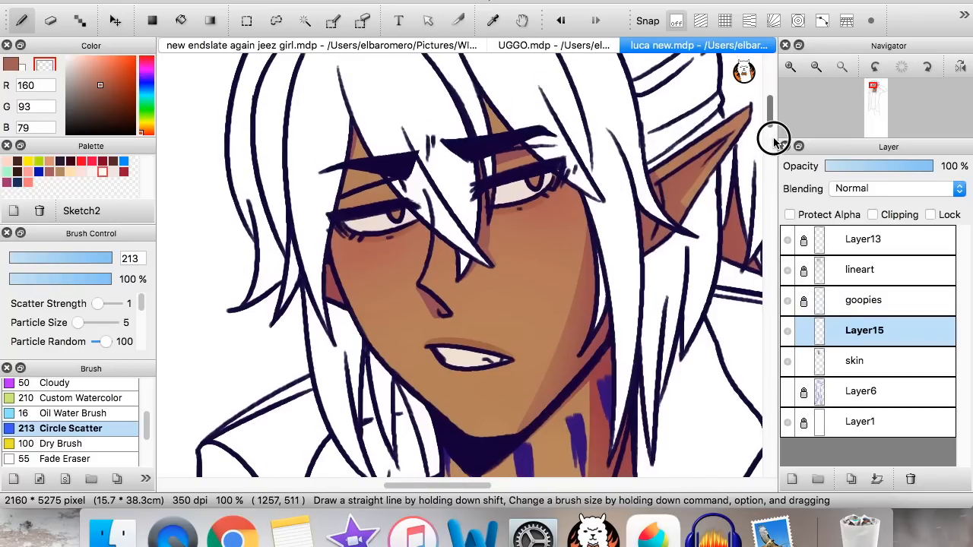
mouse_move(773, 150)
mouse_down()
mouse_move(768, 78)
mouse_move(773, 145)
mouse_up()
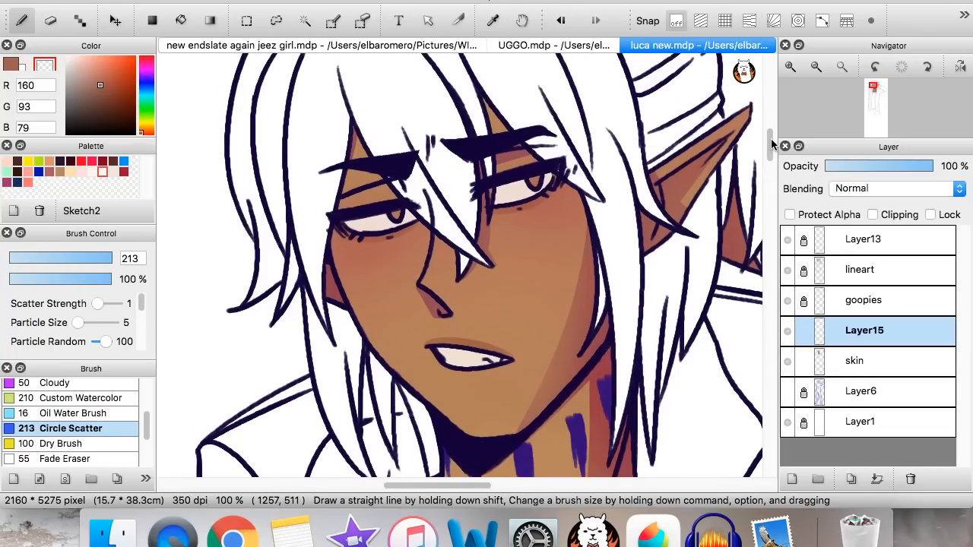
click(17, 67)
drag(104, 101, 107, 95)
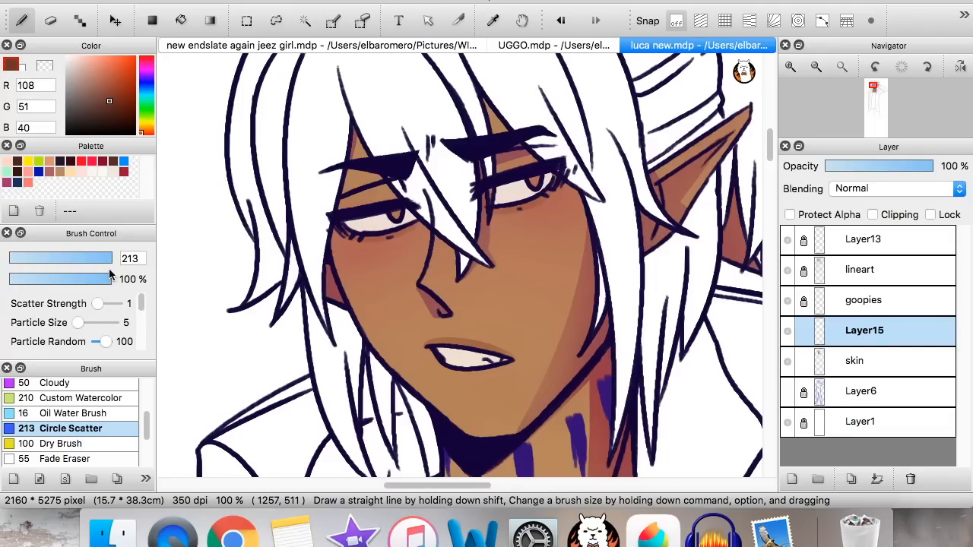
Raise the Circle Scatter brush's scatter strength to 9 and stamp brown freckles over both cheeks on the clipped Layer15
double_click(90, 429)
mouse_move(567, 5)
mouse_down()
mouse_move(695, 5)
mouse_move(679, 5)
mouse_move(590, 147)
mouse_move(655, 6)
mouse_up()
drag(517, 2, 512, 2)
key(Return)
click(548, 245)
click(358, 248)
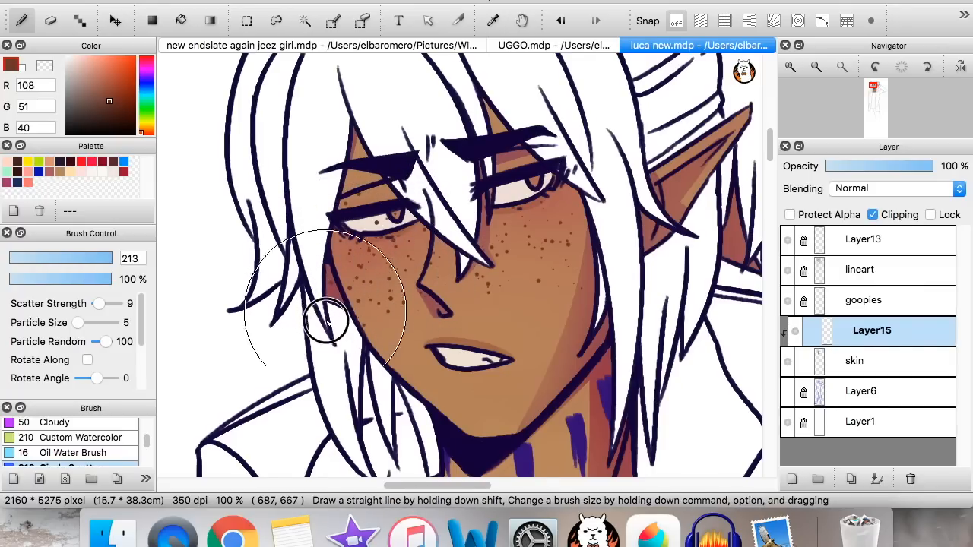
Stamp more scattered brown freckles over both cheeks and the nose, and erase the stray ones around the eyes
click(433, 249)
drag(580, 195, 549, 200)
click(816, 69)
click(791, 68)
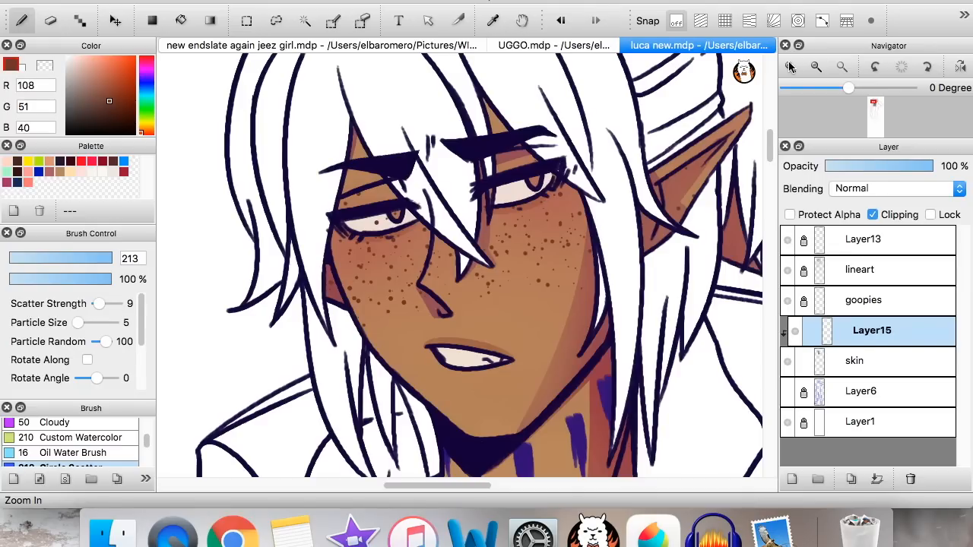
click(50, 21)
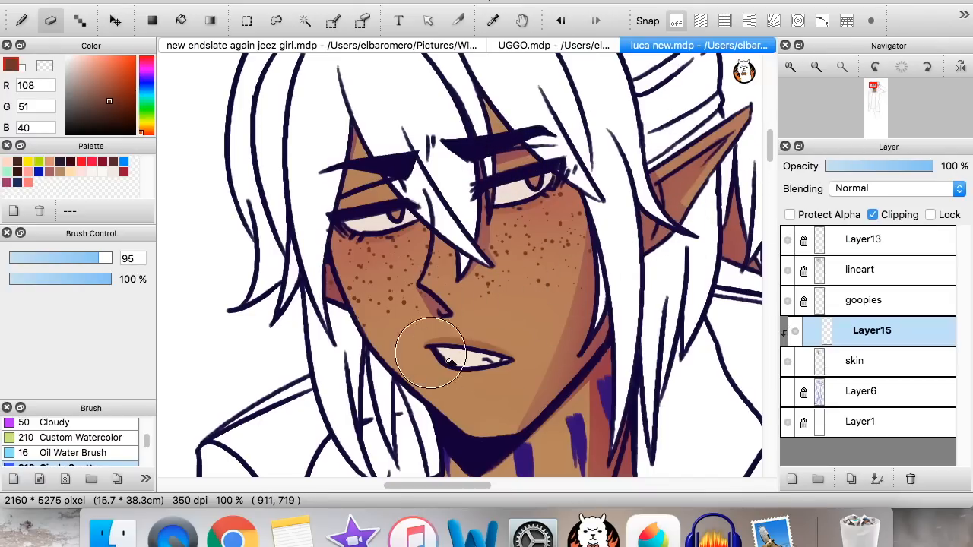
Lower Layer15's opacity to 35% to soften the scattered freckles
click(815, 67)
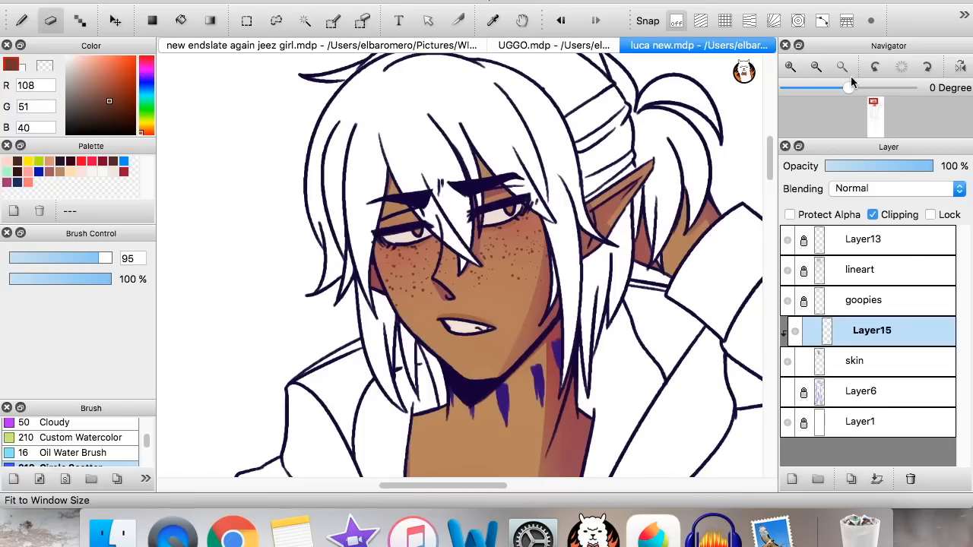
drag(911, 174, 879, 171)
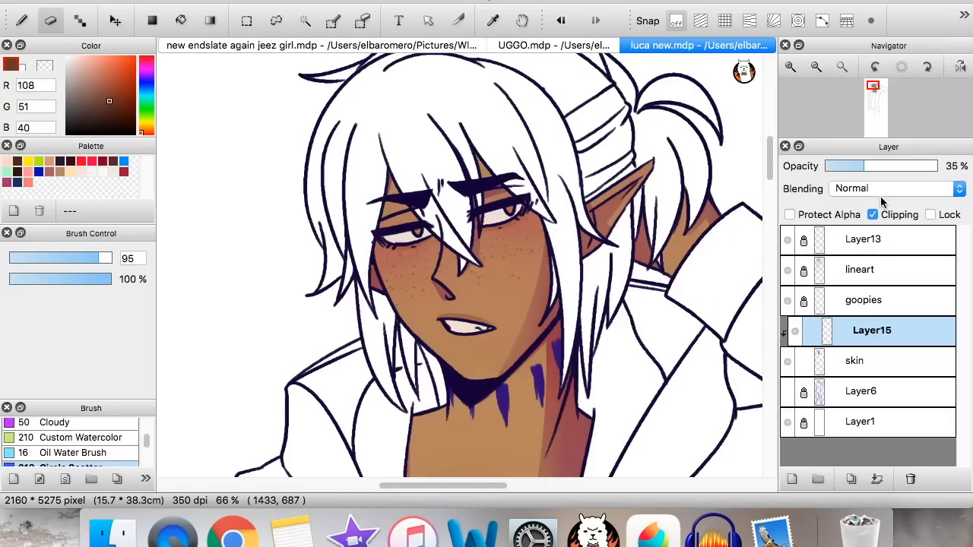
click(791, 67)
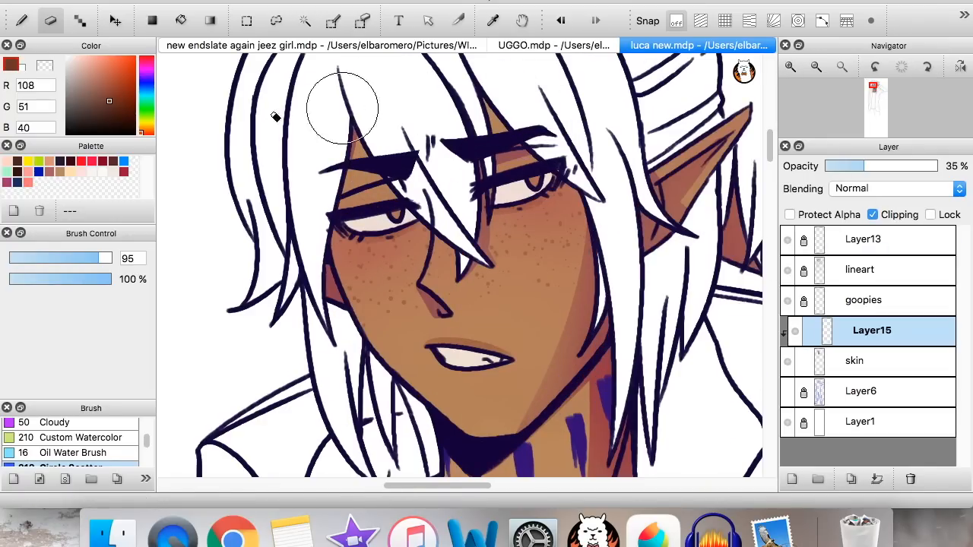
Hide Layer15 and dot brown freckles by hand over the nose and both cheeks on new Layer16, using the Pen at size 9.1
click(29, 21)
key(super+minus)
click(878, 165)
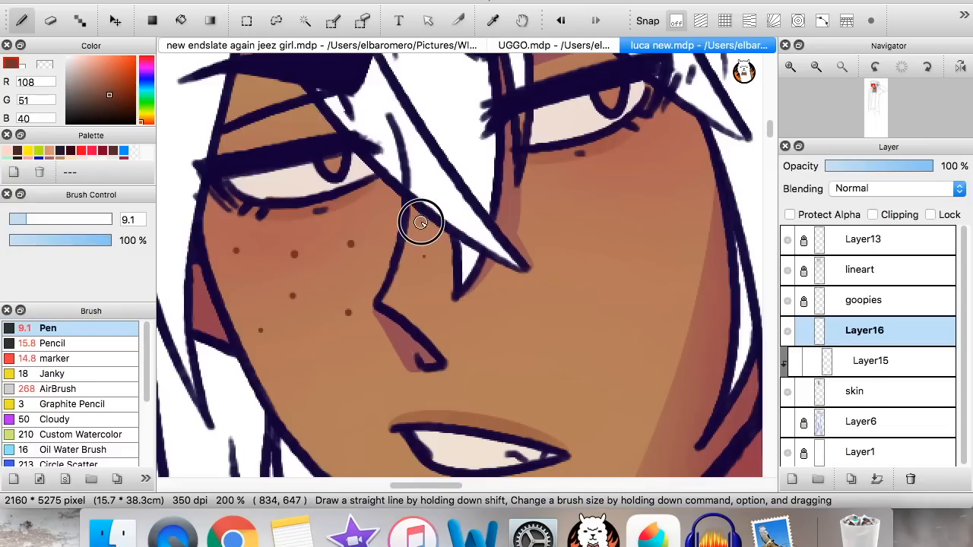
click(420, 223)
click(405, 272)
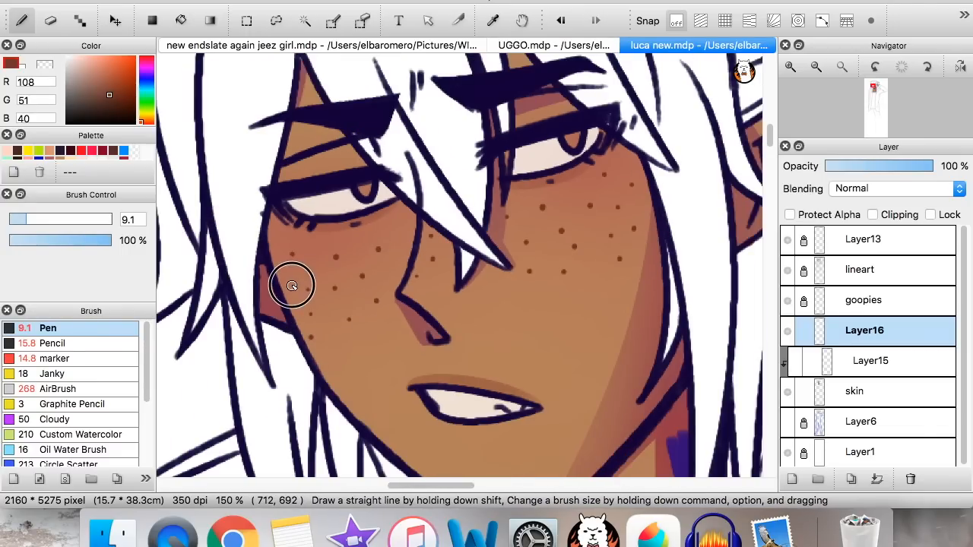
click(593, 264)
click(653, 259)
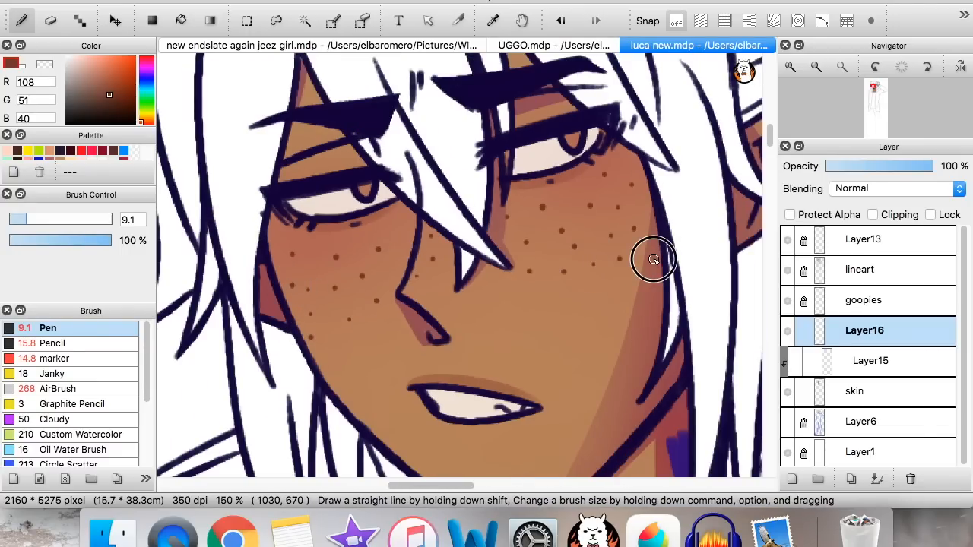
Set the opacity of the hand-dotted freckle layer, Layer16, to 56%
click(814, 68)
click(815, 70)
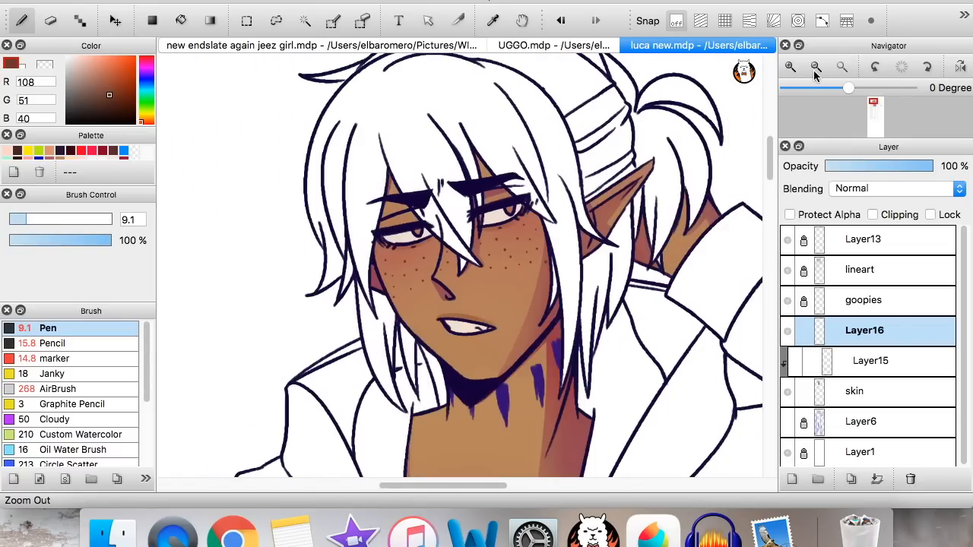
click(885, 165)
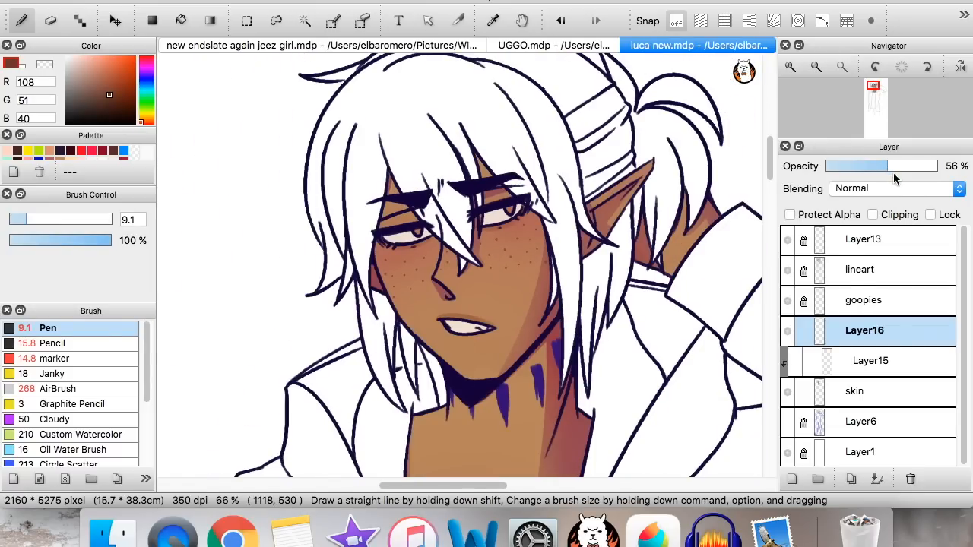
Fill in extra freckles between the existing dots on both cheeks and the nose, and set Layer16's opacity to 71%
click(790, 67)
click(791, 67)
click(790, 67)
click(561, 215)
click(569, 244)
click(548, 234)
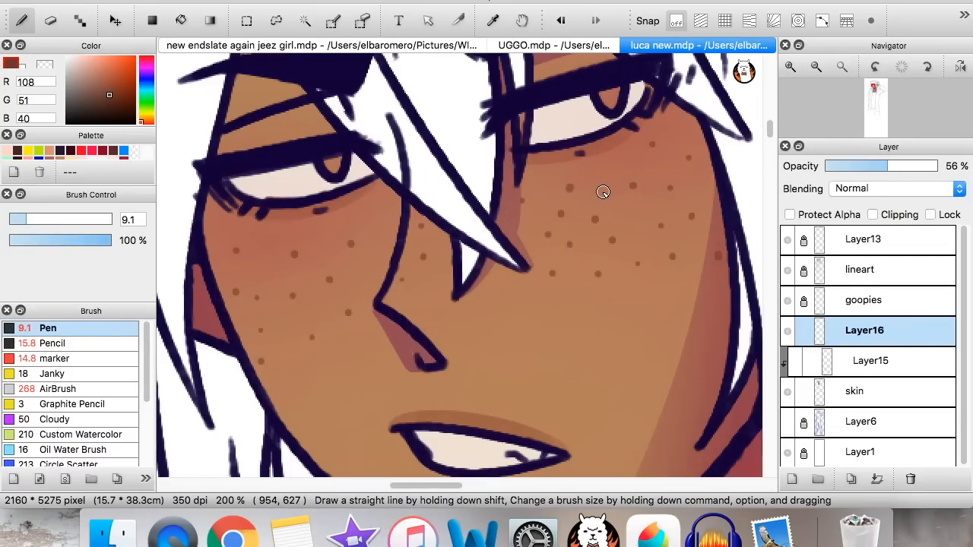
click(818, 66)
click(819, 66)
click(819, 67)
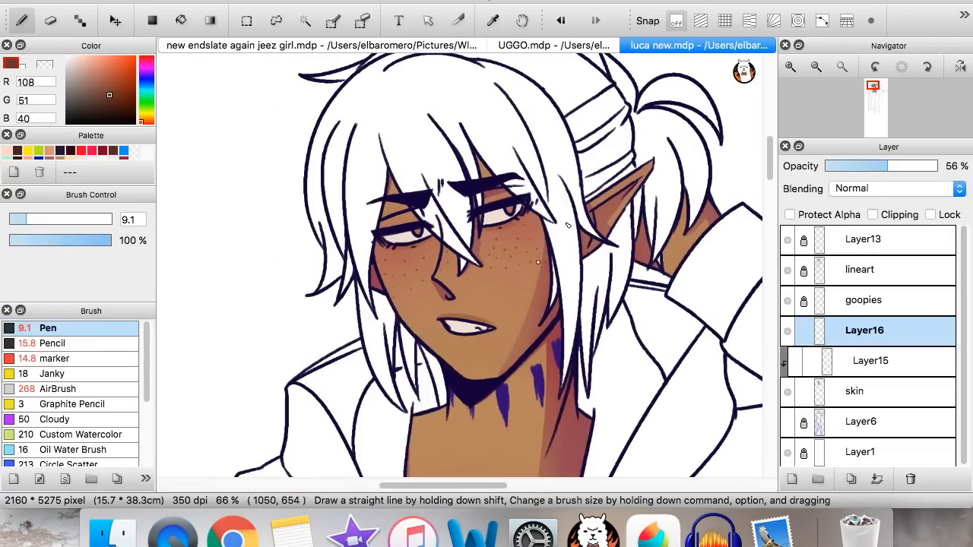
click(782, 67)
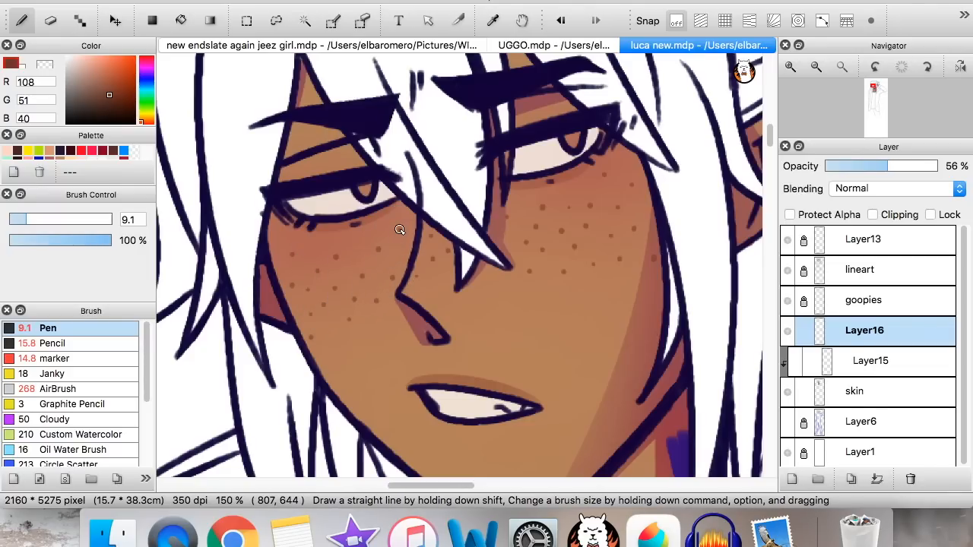
click(816, 67)
click(815, 67)
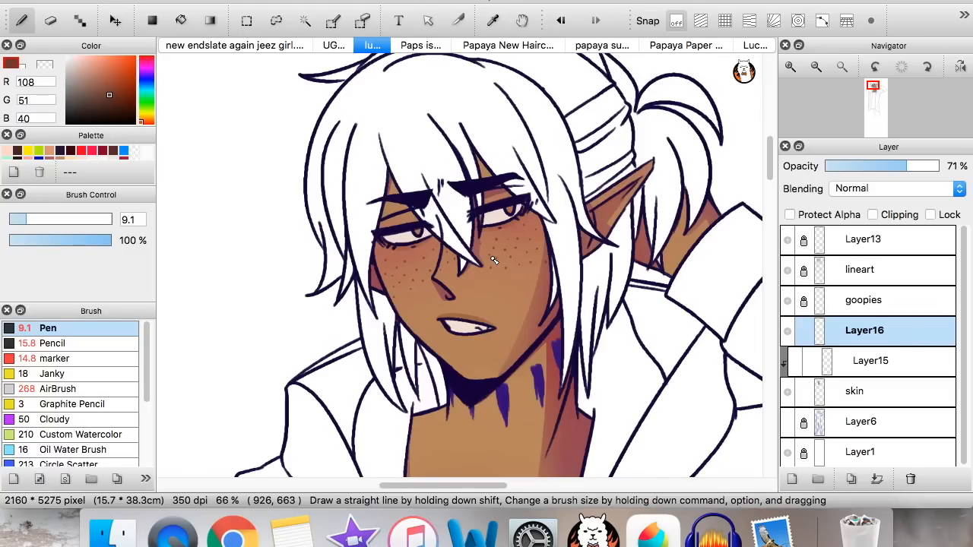
Compare the luca drawing's freckles with the open Paps illustration and UGGO sketch, and view the luca figure from farther away
drag(875, 98, 855, 99)
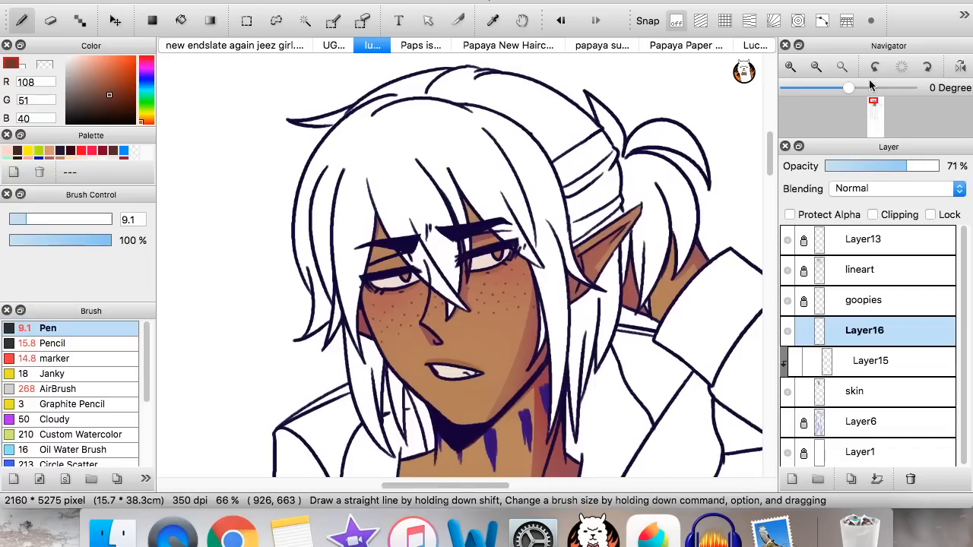
click(544, 43)
click(445, 49)
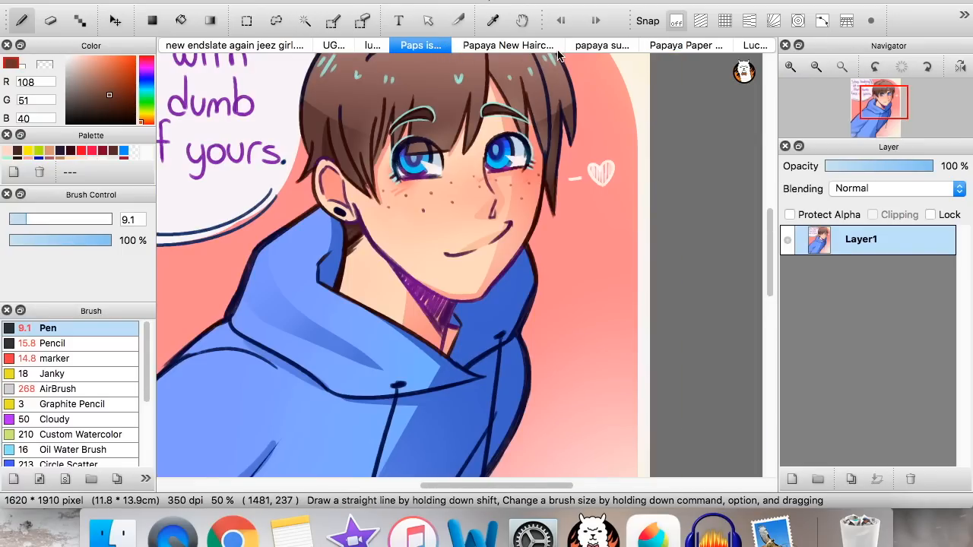
click(335, 43)
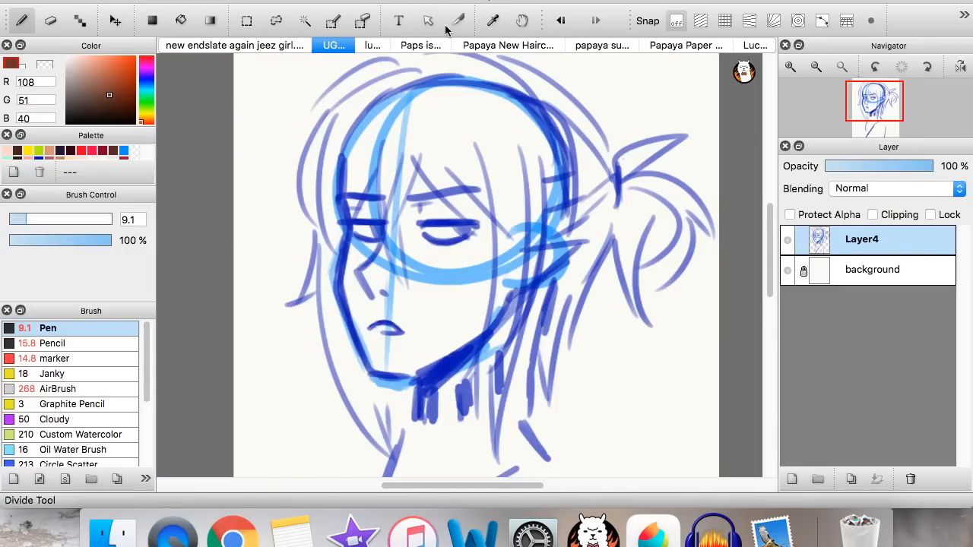
click(372, 45)
click(816, 68)
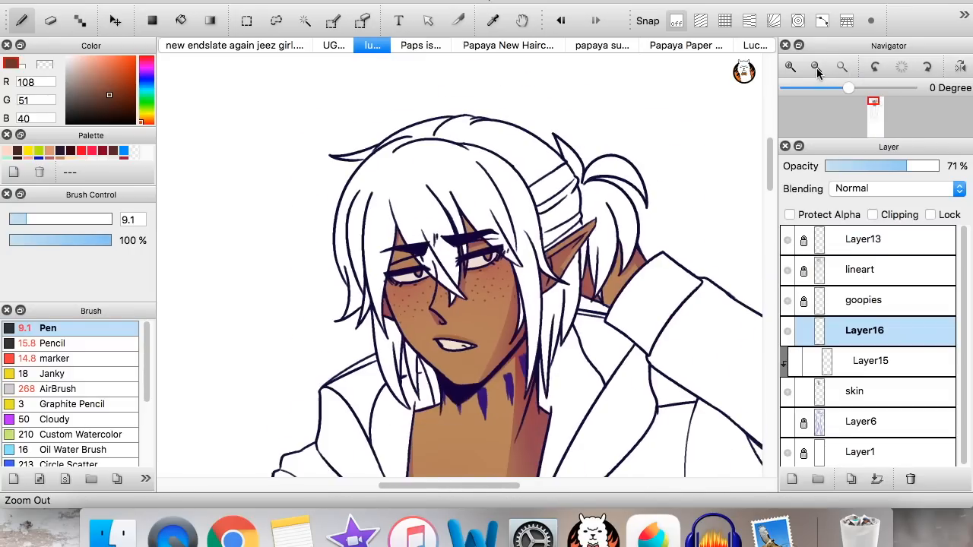
click(872, 108)
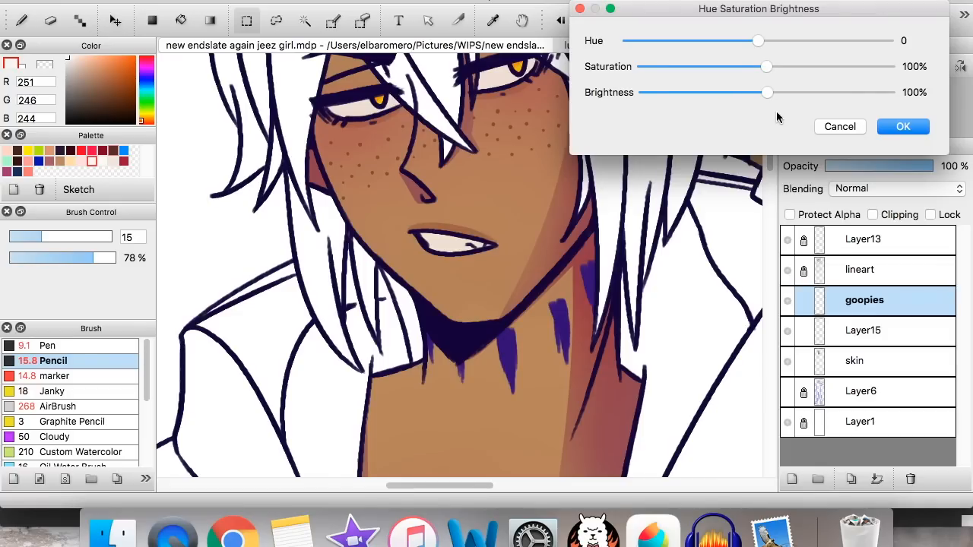
Shift the hue and lower the brightness of the neck markings on the goopies layer with Hue Saturation Brightness
drag(757, 41, 765, 46)
click(756, 93)
click(902, 127)
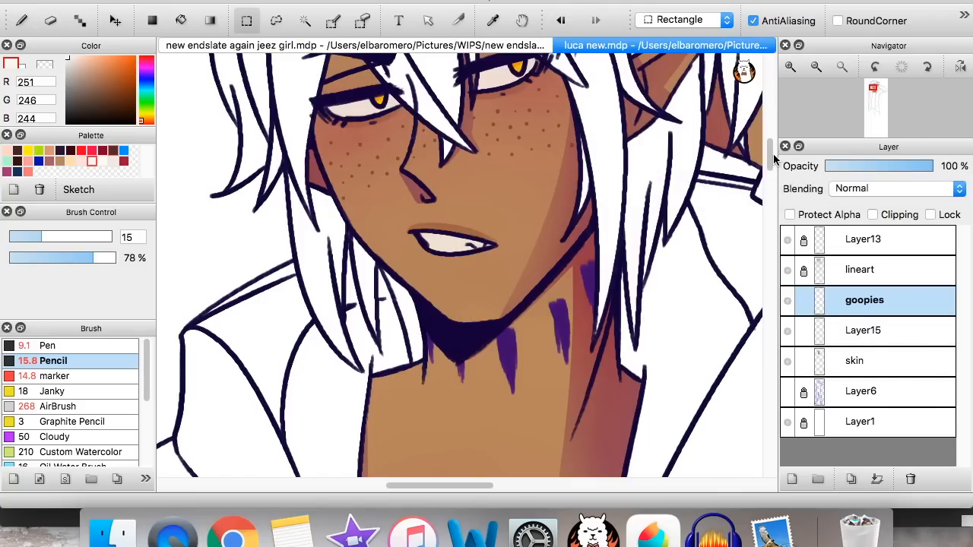
Extend the neck markings downward on Layer15 with tapering Pencil streaks at size 15, using purple sampled from them (RGB 61, 12, 108)
click(856, 339)
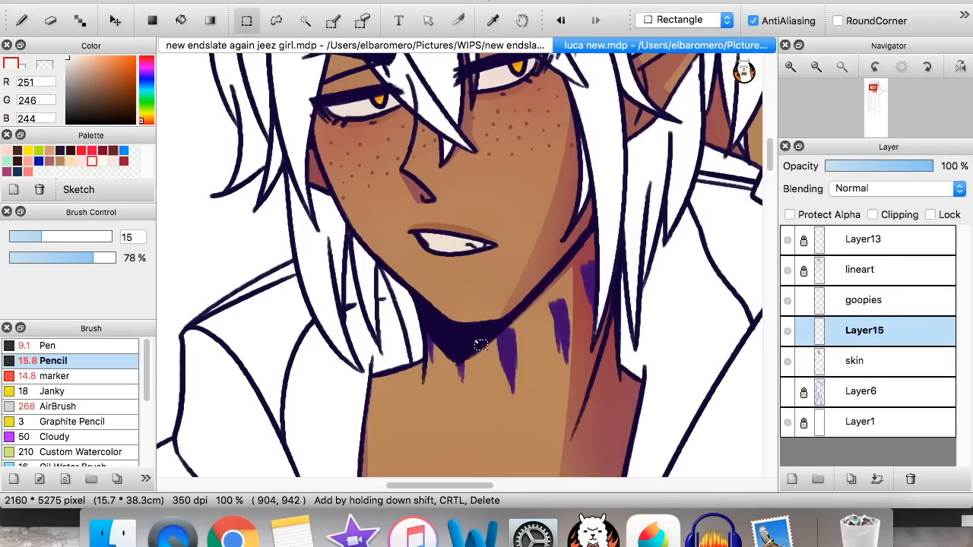
click(565, 325)
alt+click(565, 325)
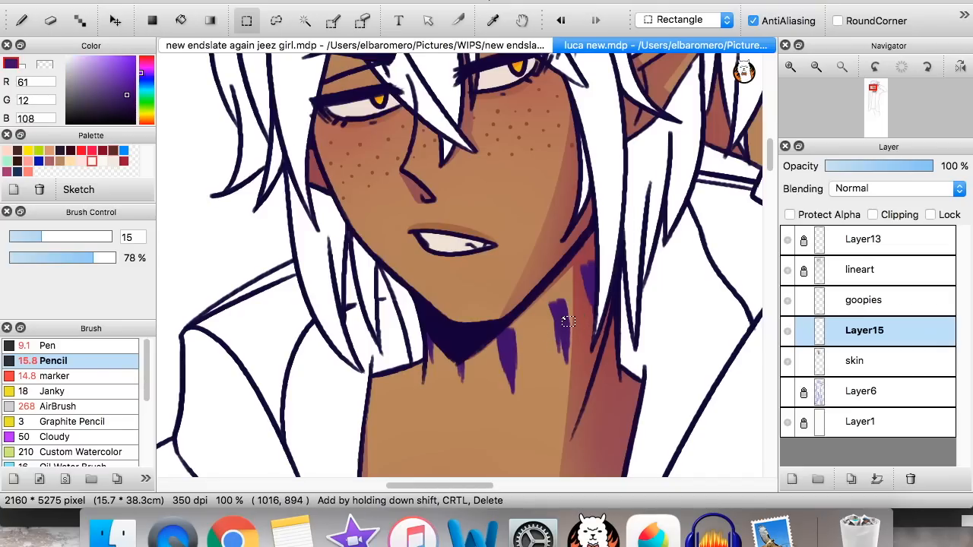
click(21, 19)
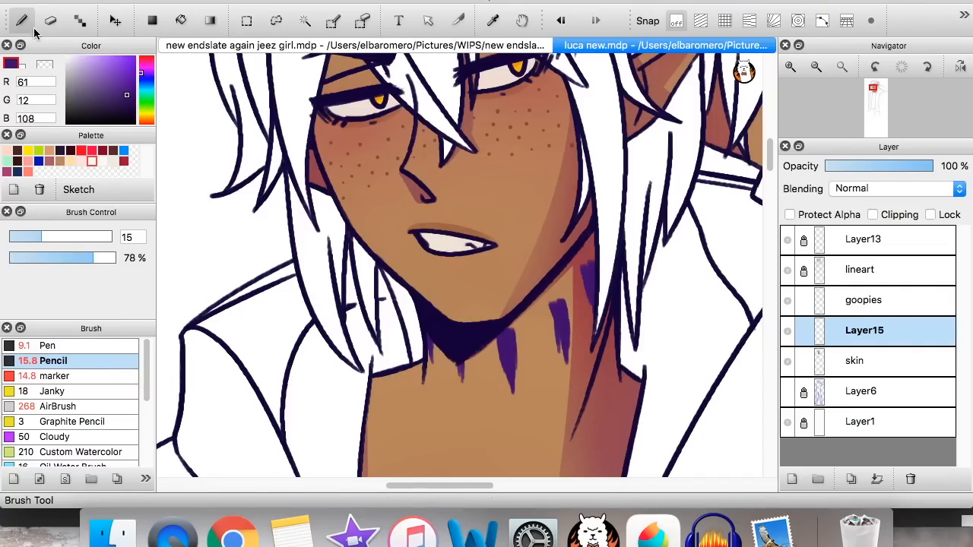
drag(505, 330, 515, 417)
drag(594, 346, 570, 387)
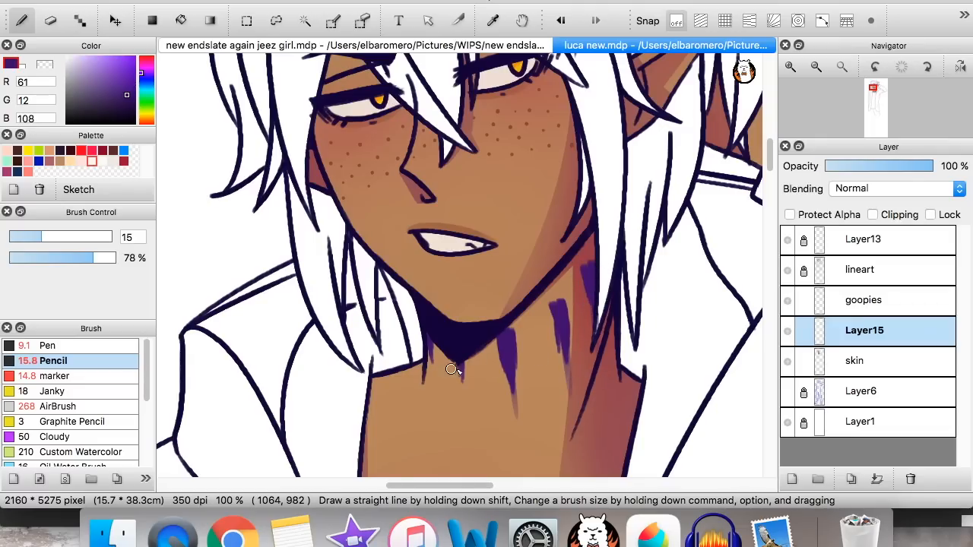
drag(432, 370, 434, 395)
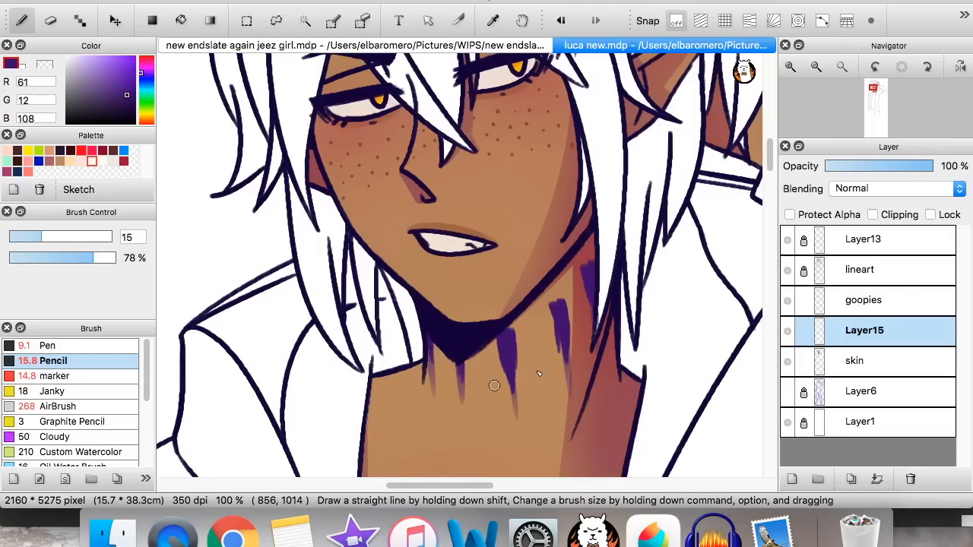
drag(502, 331, 517, 403)
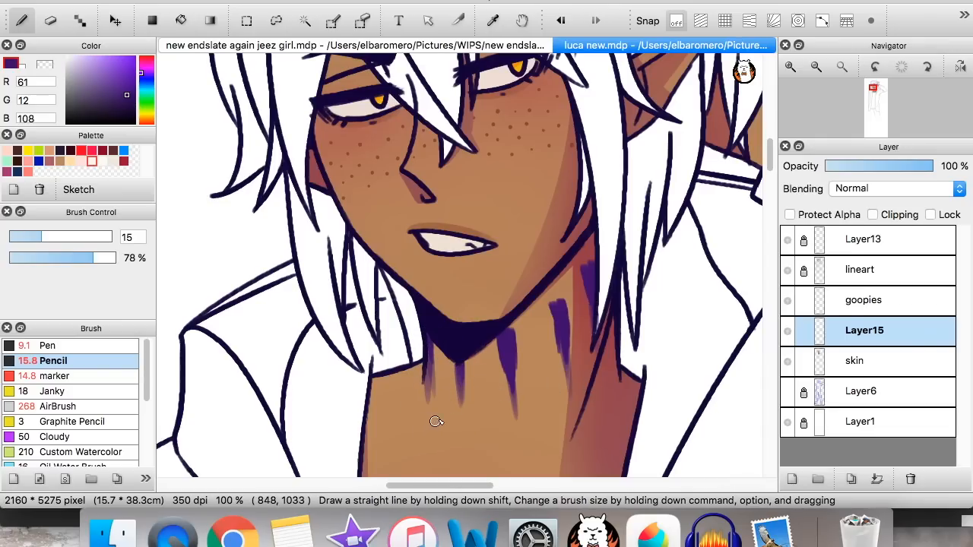
Choose a deep pink (RGB 190, 14, 95) and tint the purple neck streaks with it using the Pencil on Layer15
mouse_move(769, 161)
mouse_down()
mouse_move(764, 152)
mouse_move(768, 162)
mouse_up()
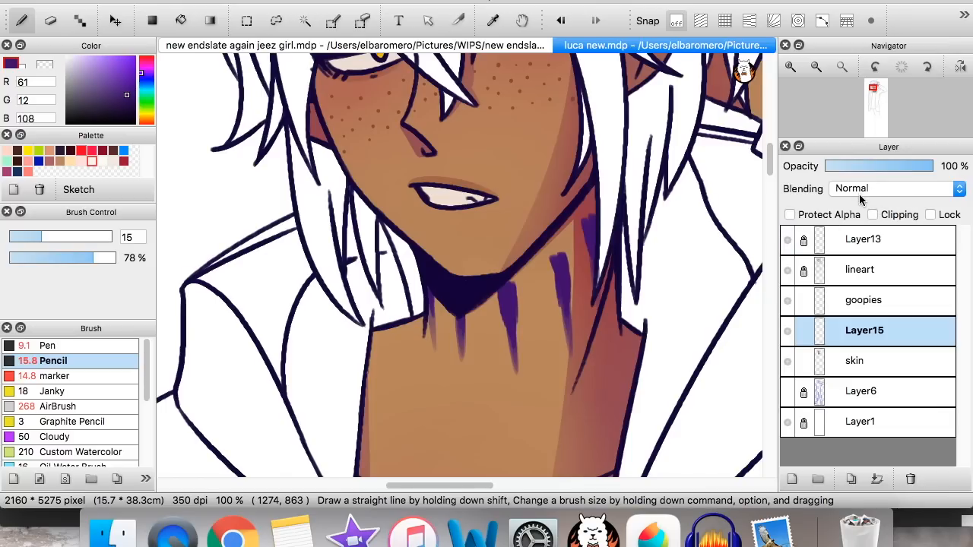
click(146, 61)
click(130, 73)
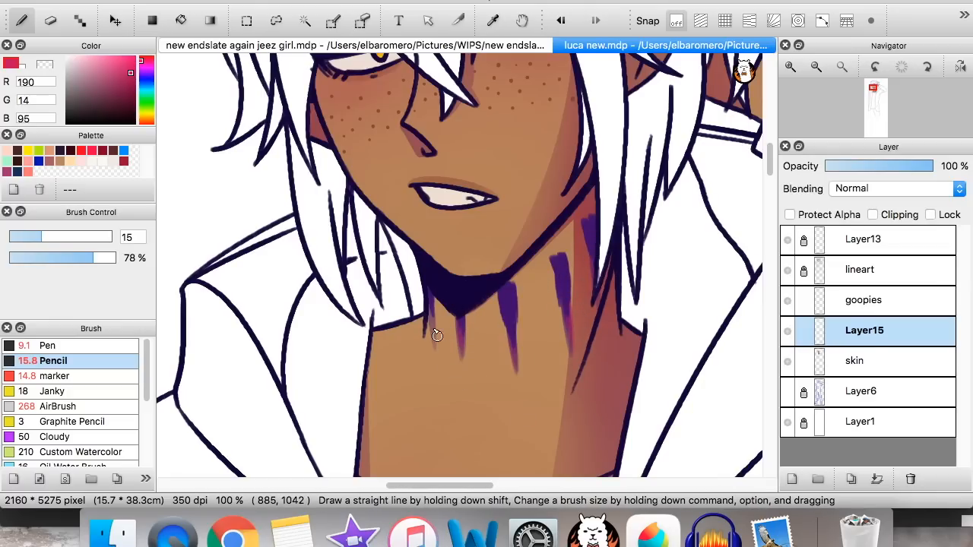
drag(772, 173, 771, 154)
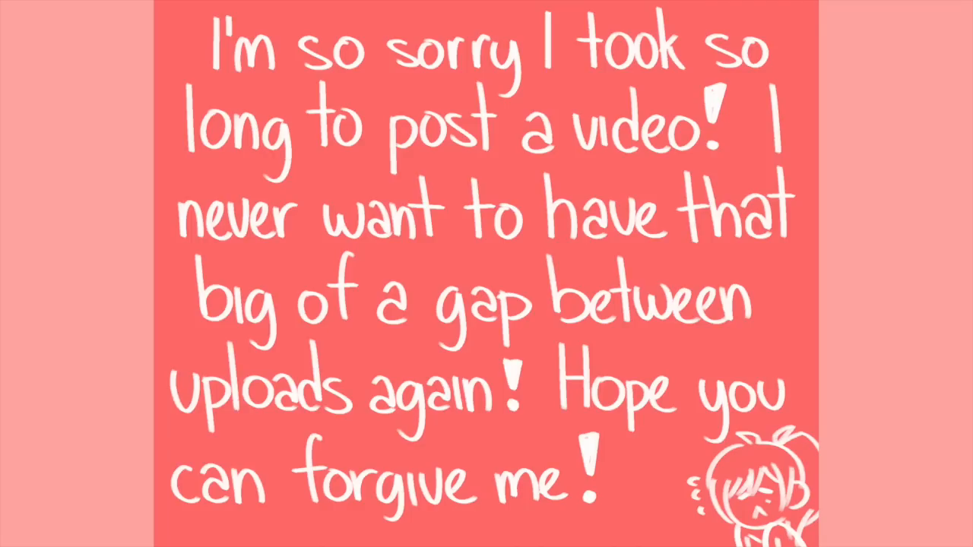